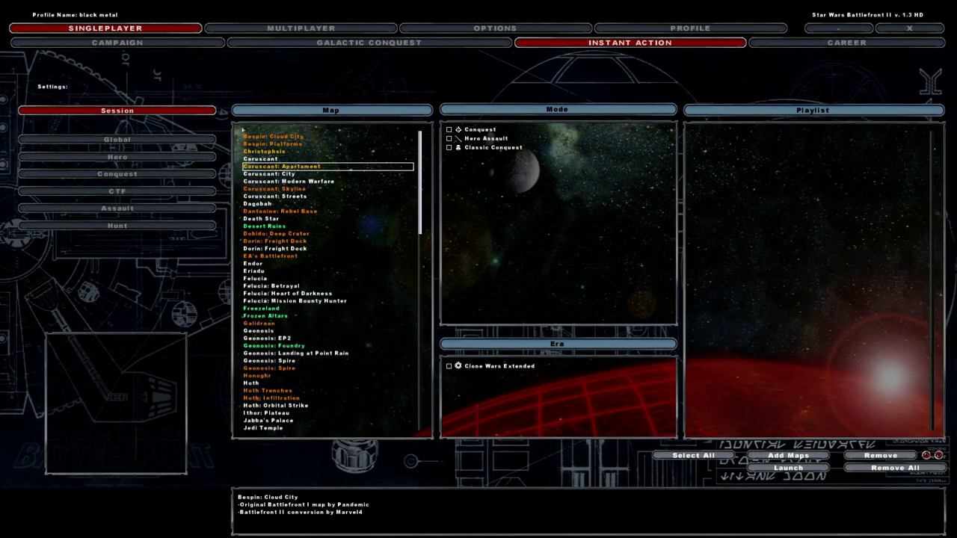
Step: Add the Space Angruya map in Conquest mode to the Instant Action playlist
key(Down)
key(Down)
key(Down)
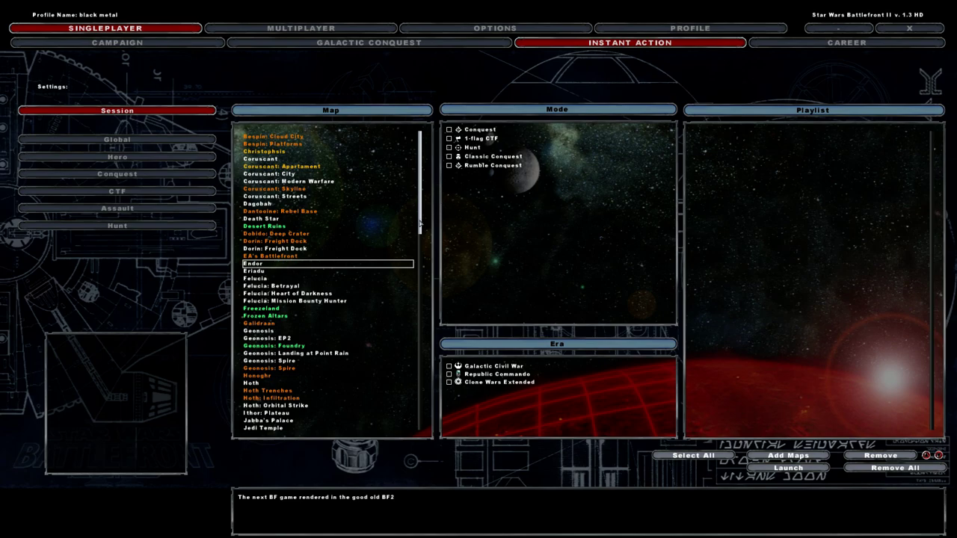
scroll(419, 220, down, 5)
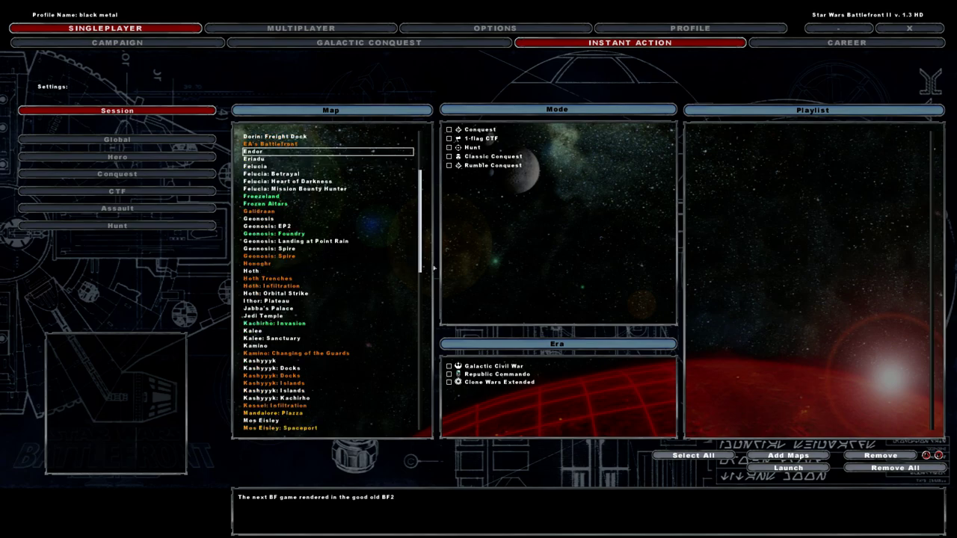
drag(420, 267, 424, 368)
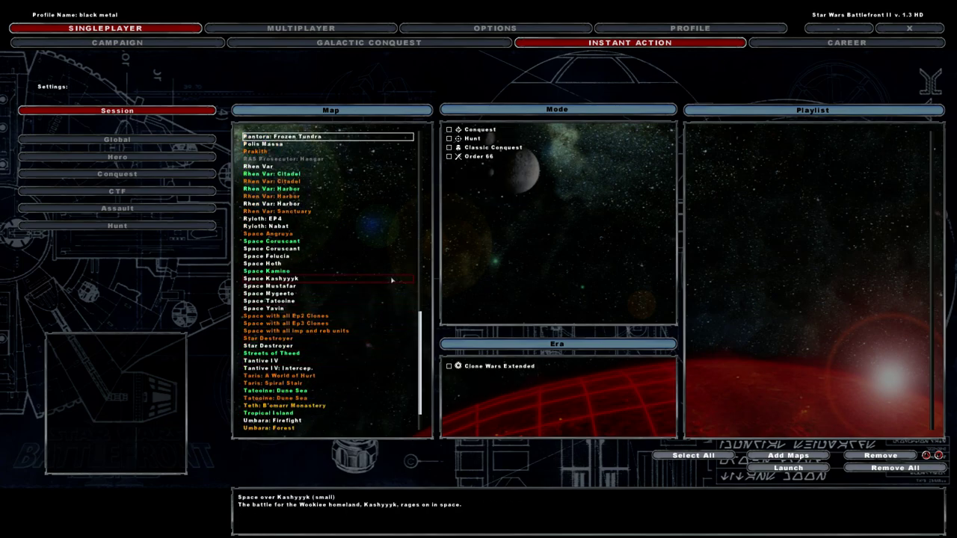
click(344, 233)
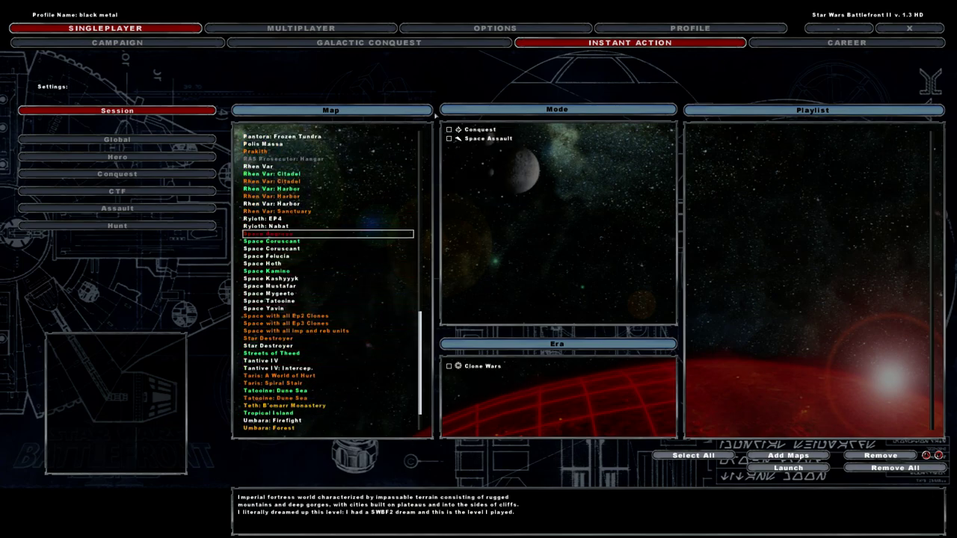
click(448, 129)
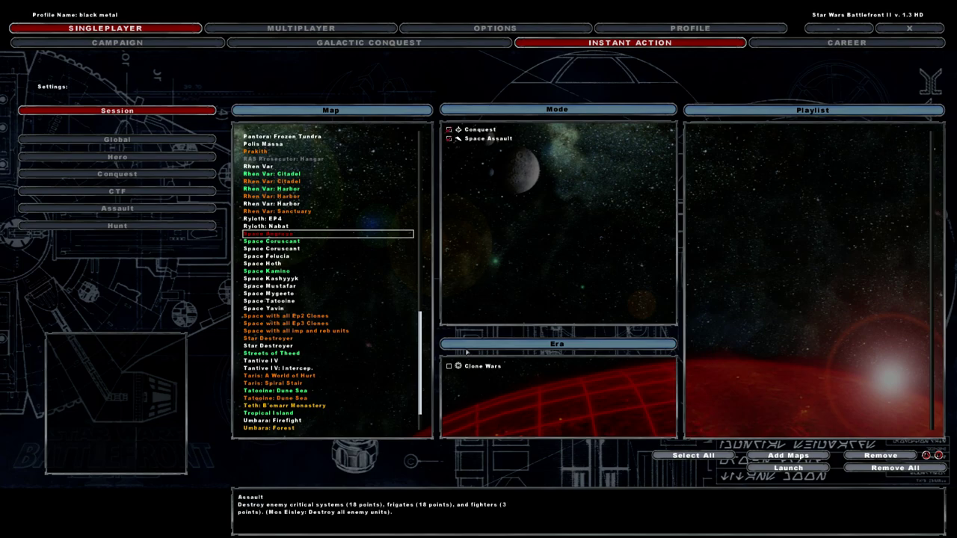
click(788, 455)
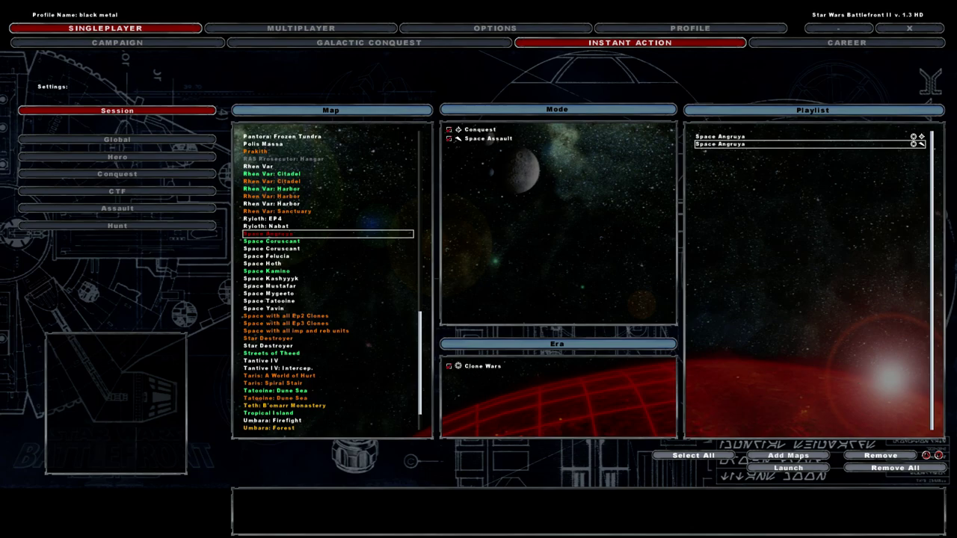
click(789, 468)
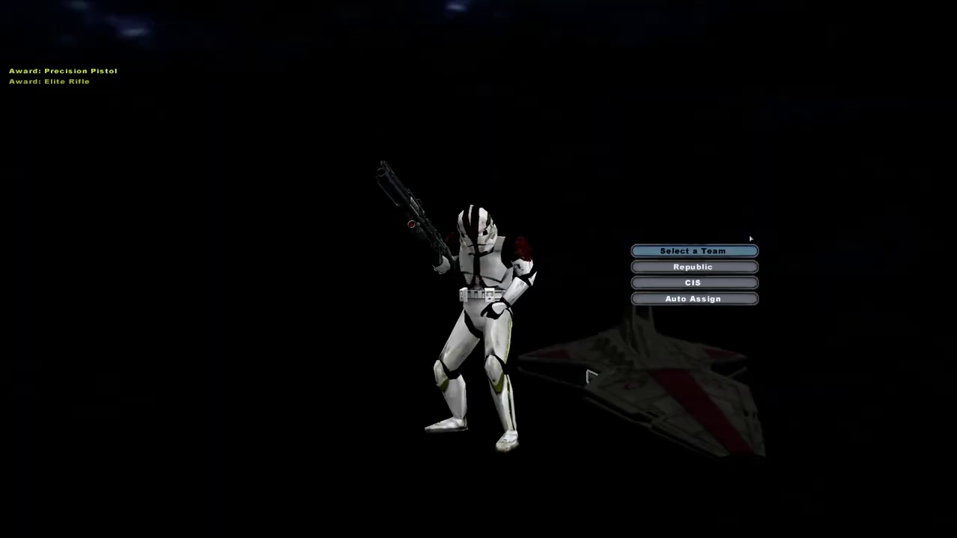
Step: Join the CIS team from the team selection menu
key(Down)
key(Down)
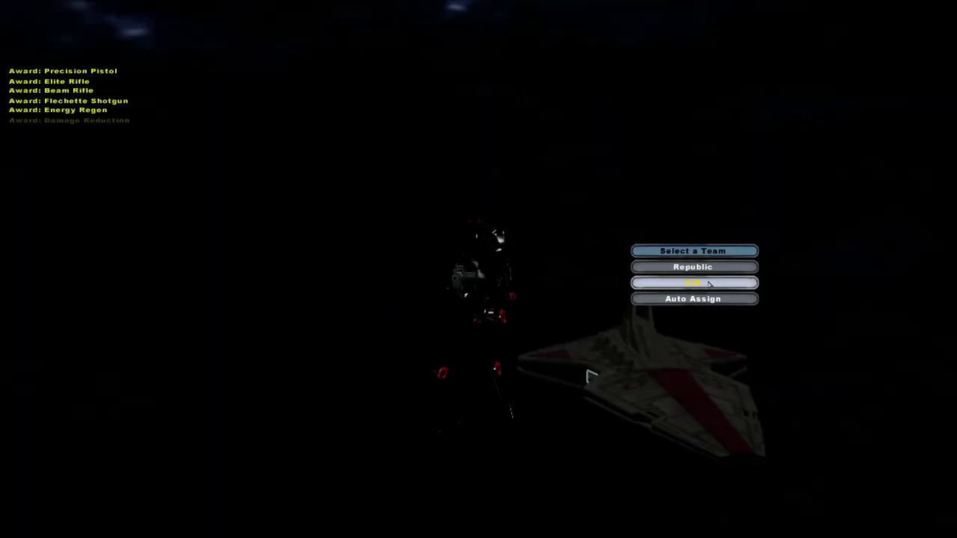
key(Return)
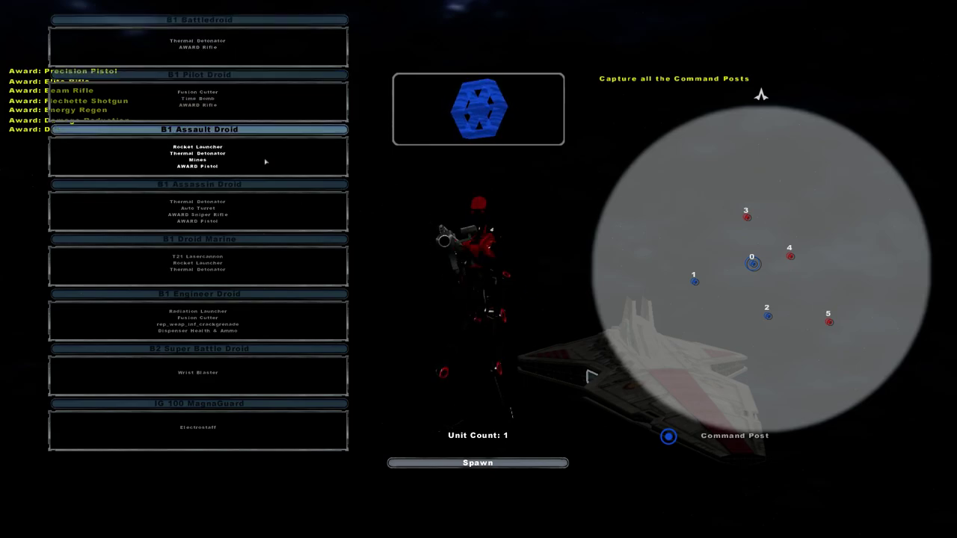
Step: Spawn as an assault droid and shoot clone troopers with rockets and the pistol
click(478, 463)
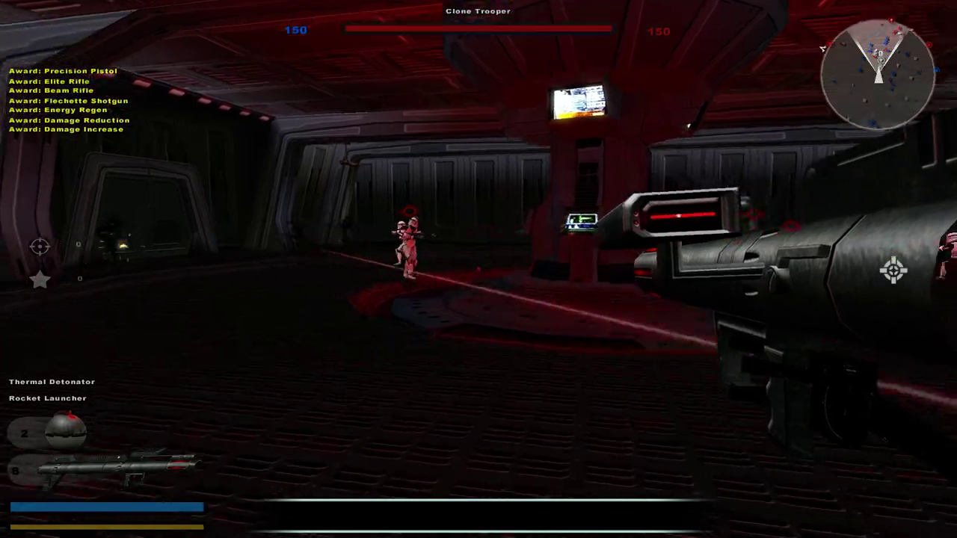
click(478, 269)
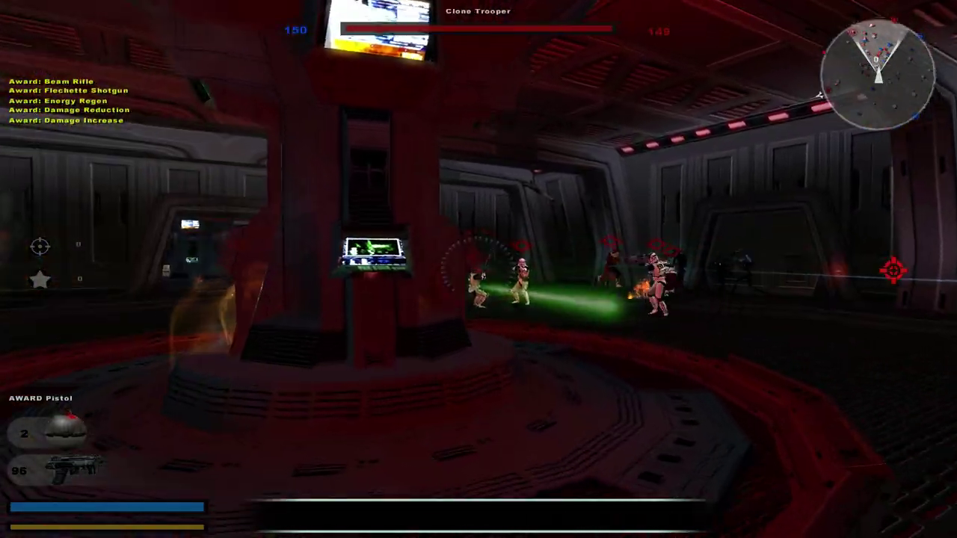
key(2)
click(478, 269)
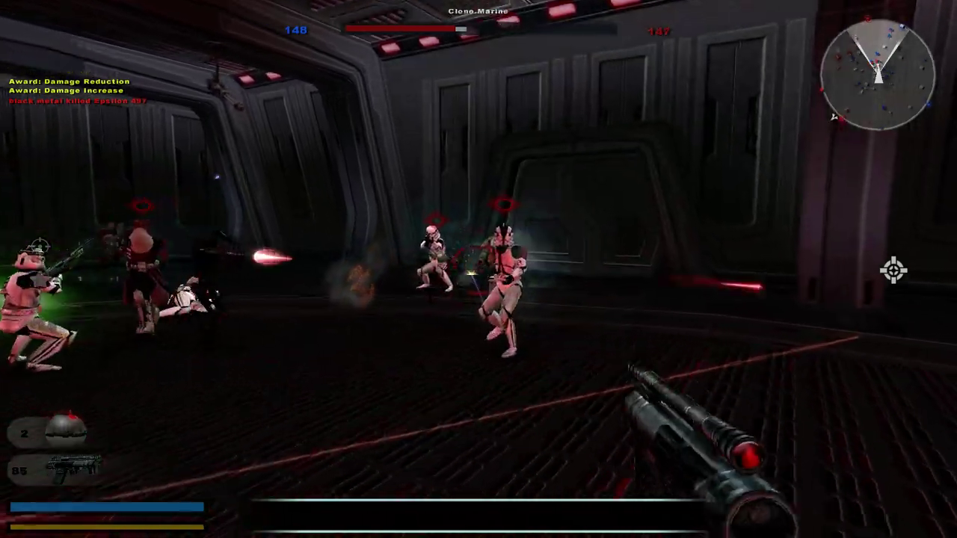
click(479, 269)
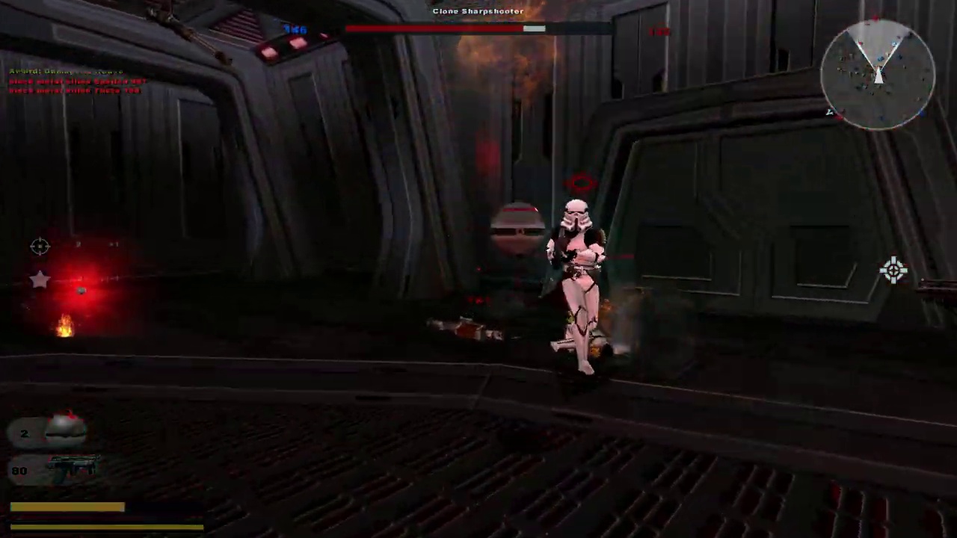
click(478, 269)
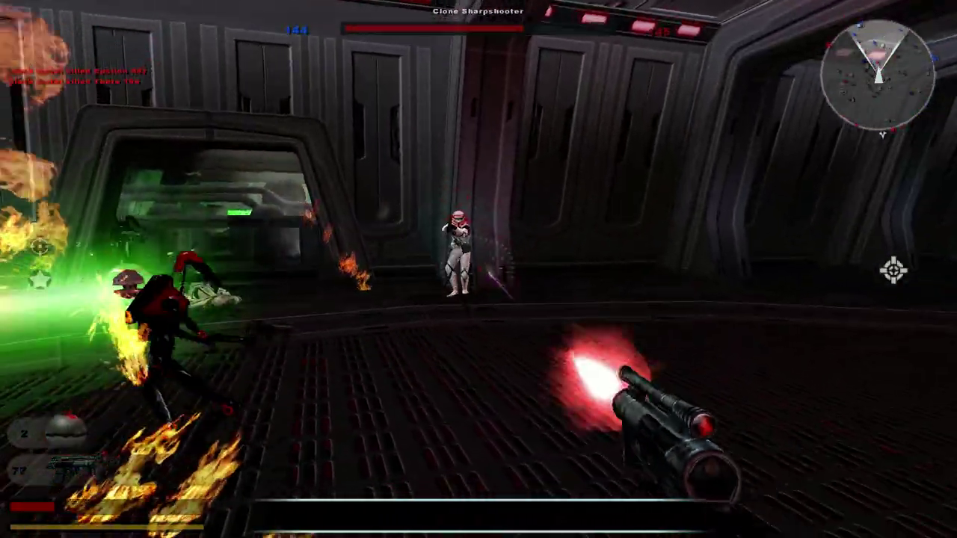
click(478, 269)
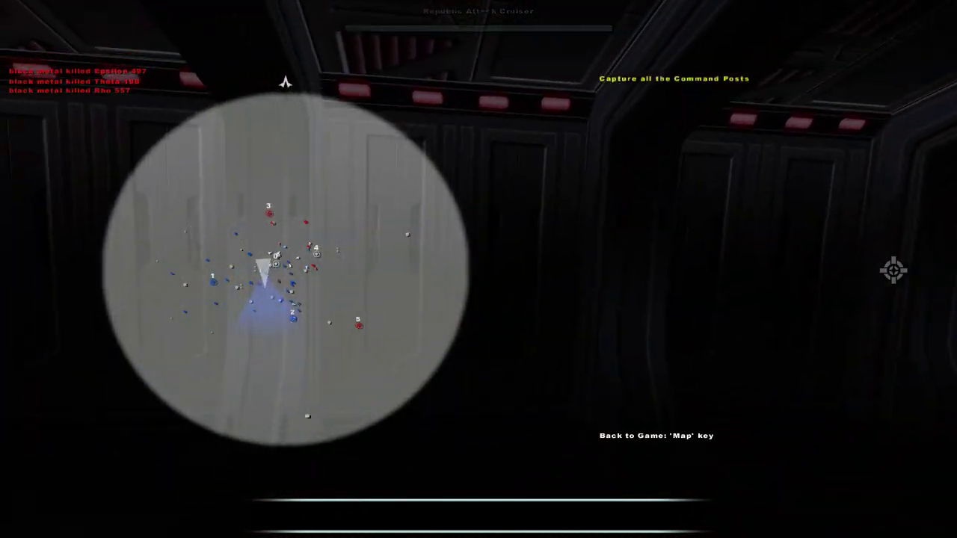
Step: Check the battlefield map, then keep firing the pistol at clones until killed
key(m)
key(m)
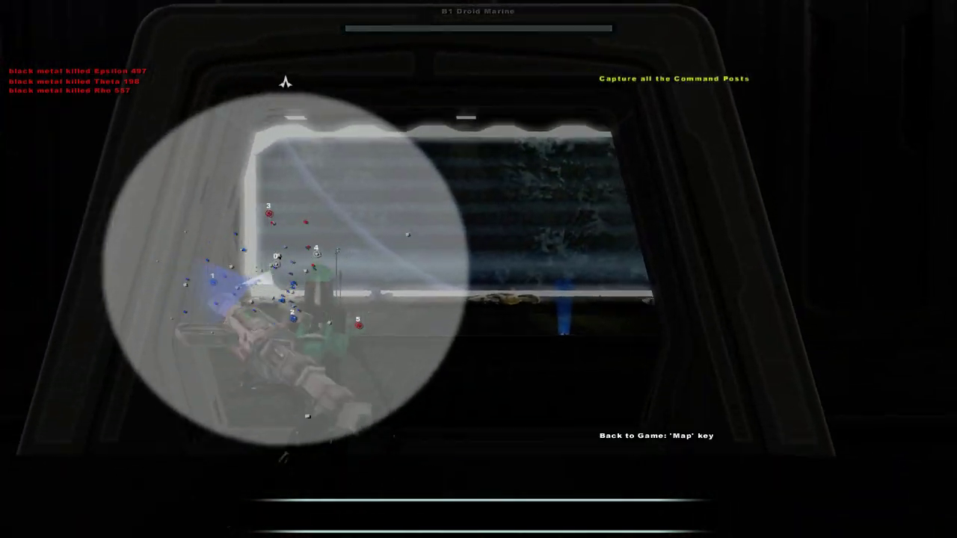
key(m)
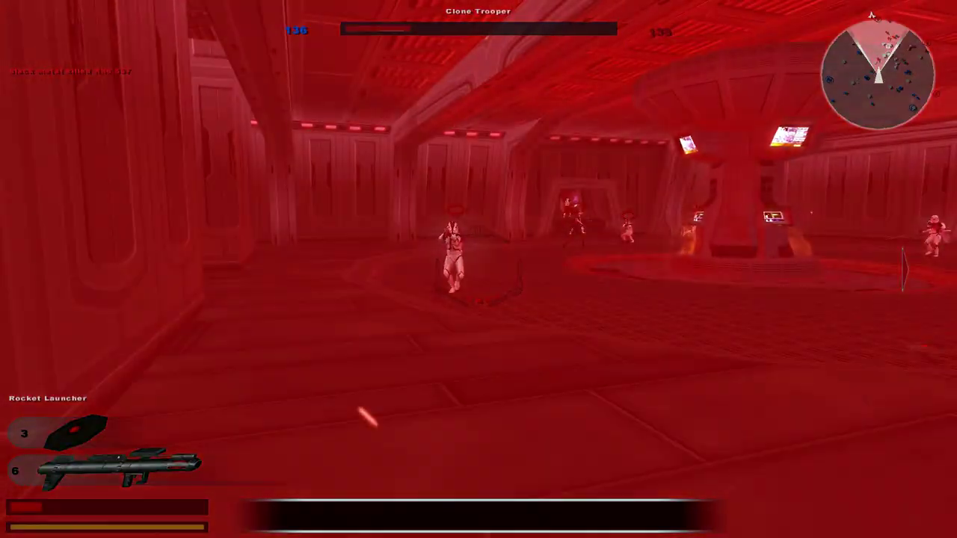
key(2)
click(478, 269)
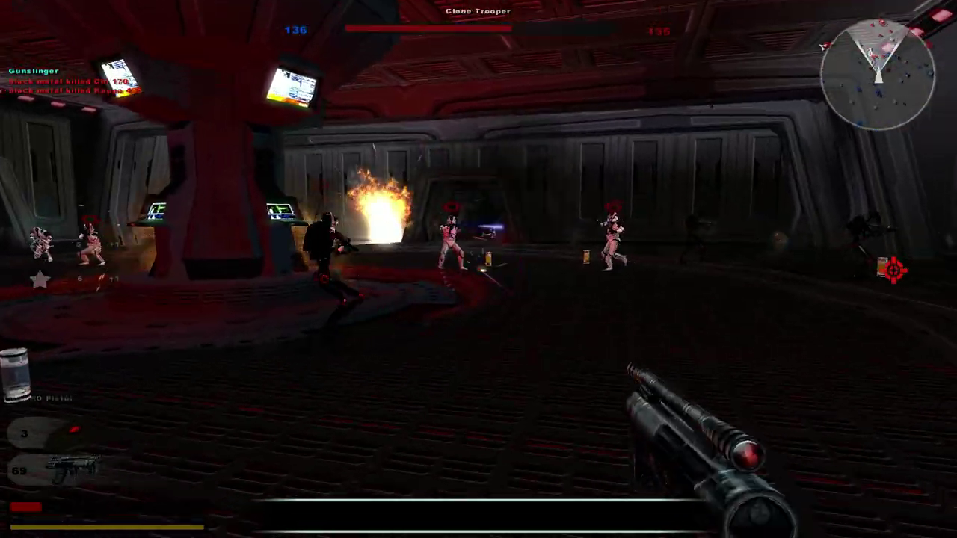
click(478, 269)
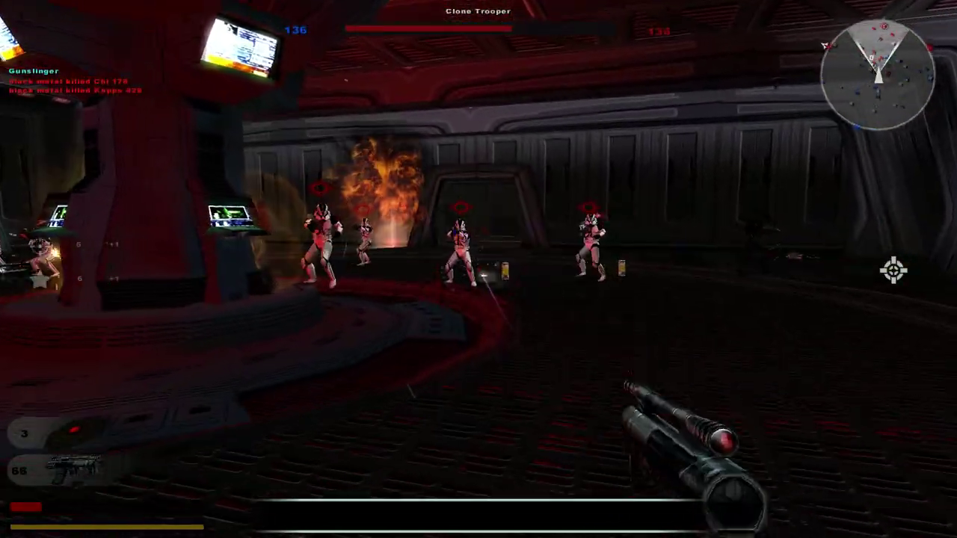
key(s)
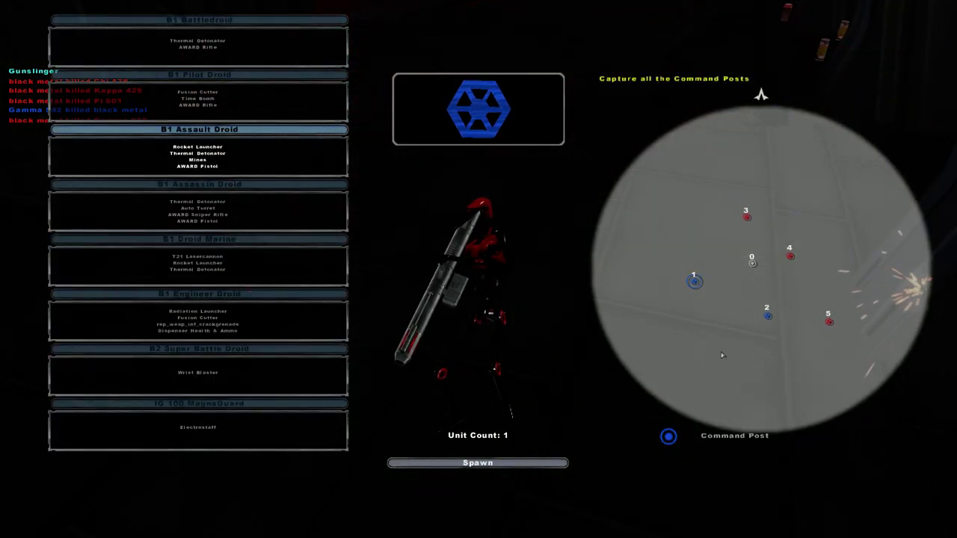
Step: Respawn in the hangar and shoot the clone on the stairs with rocket and pistol
click(477, 462)
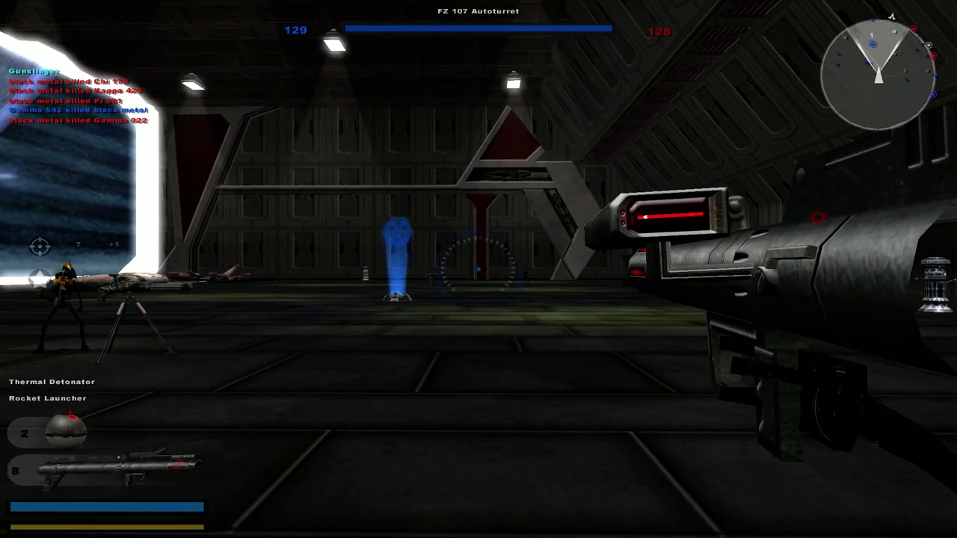
key(Tab)
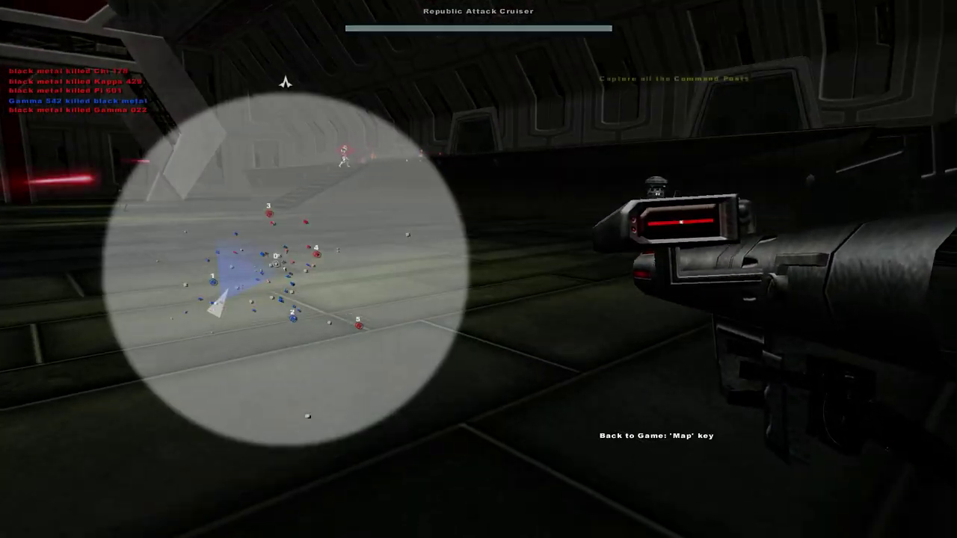
key(w)
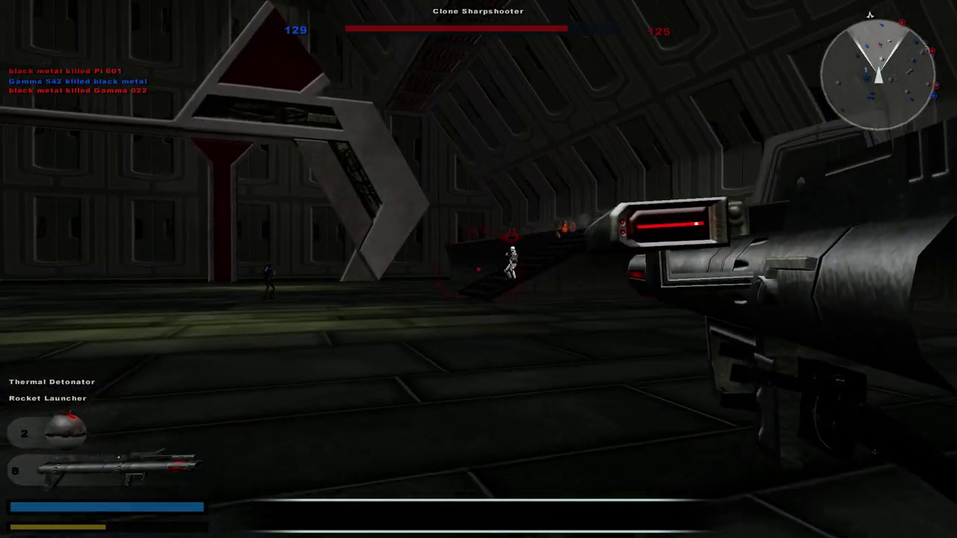
click(479, 269)
scroll(478, 269, down, 1)
key(Tab)
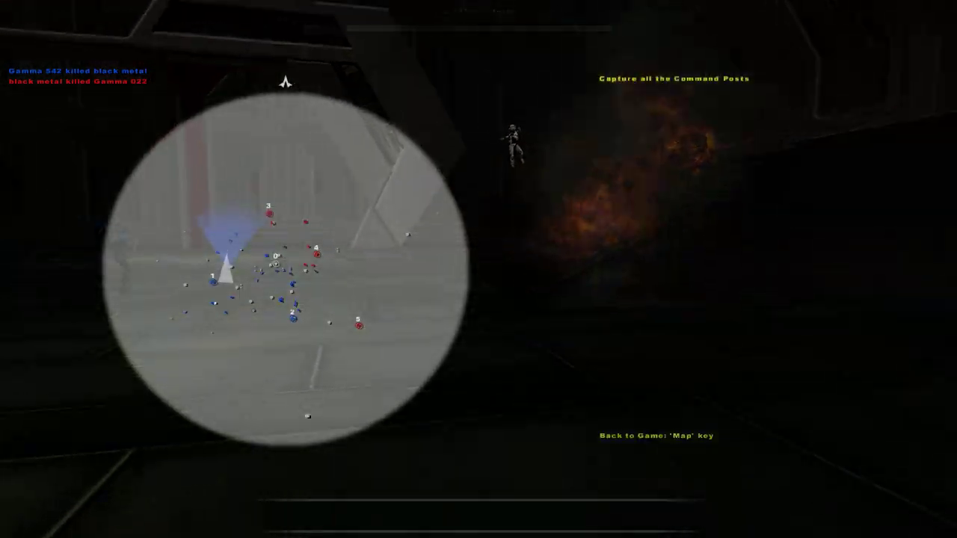
click(478, 269)
Step: Advance up the stairs and along the corridor toward the Auto-Defense Mainframe room
key(w)
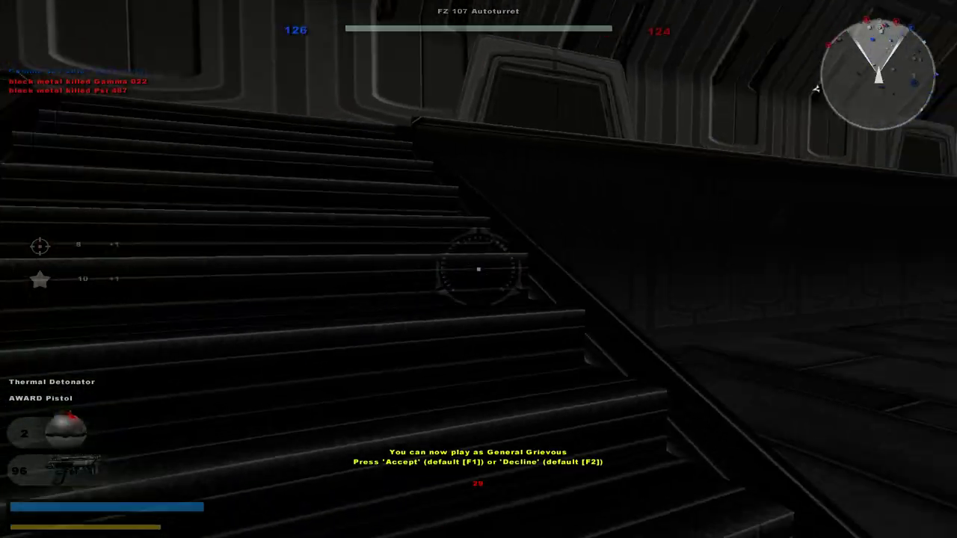
key(w)
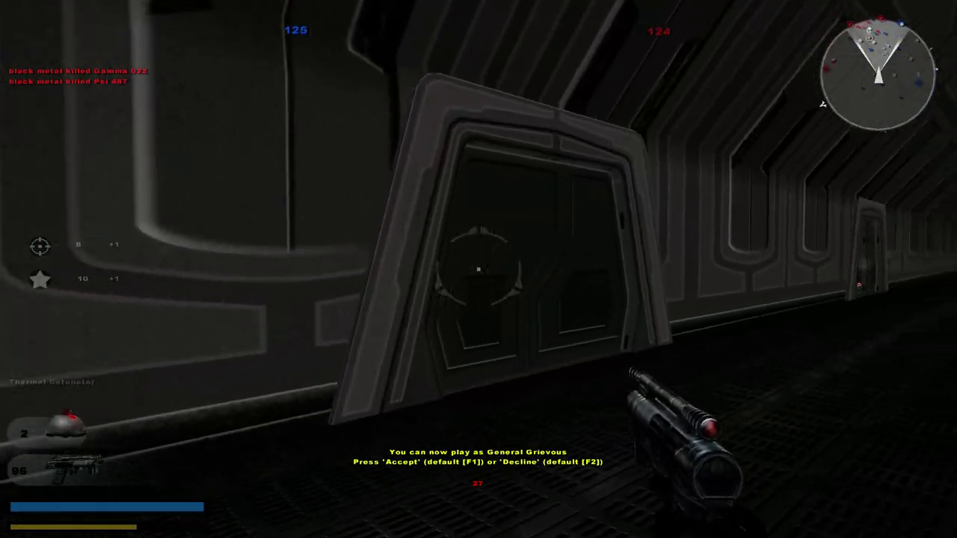
key(w)
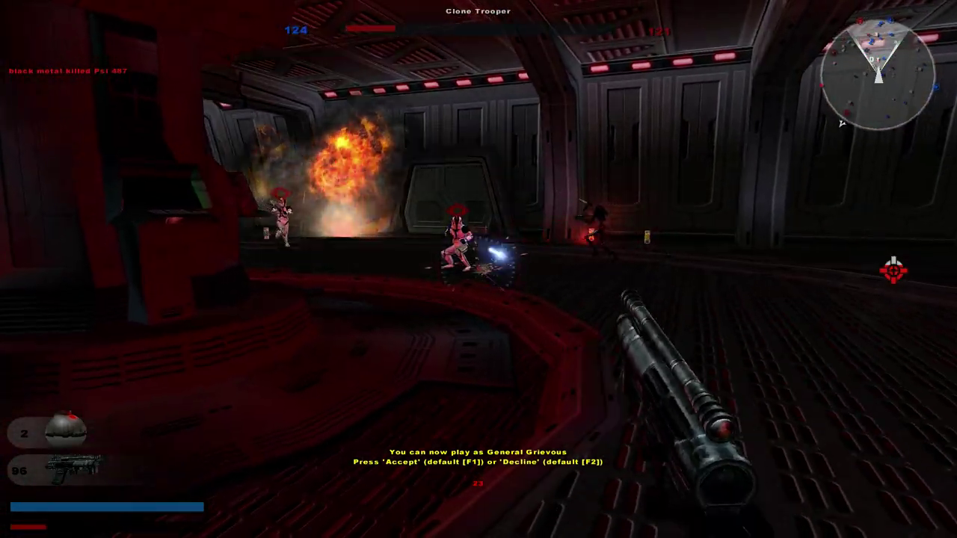
key(w)
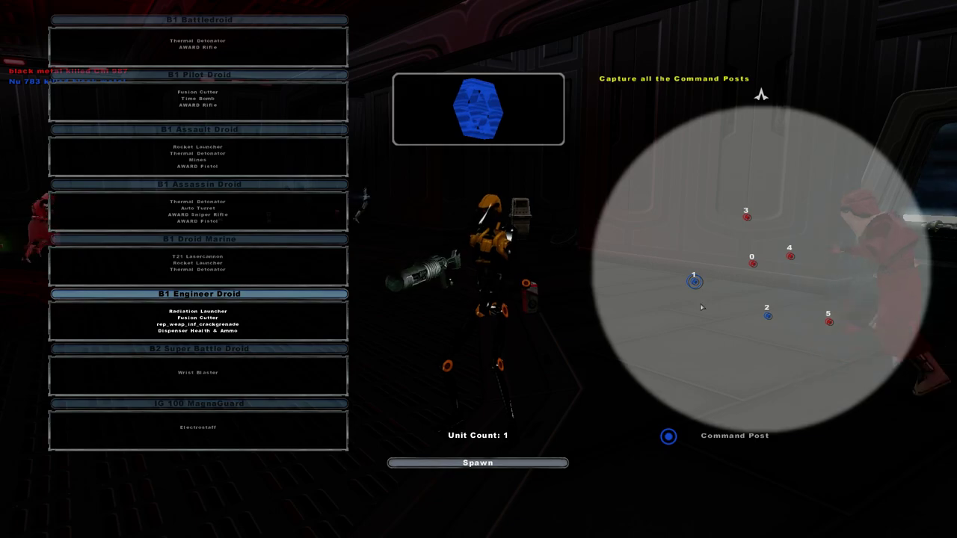
Step: Spawn as the IG-100 MagnaGuard and check the battlefield map
click(513, 463)
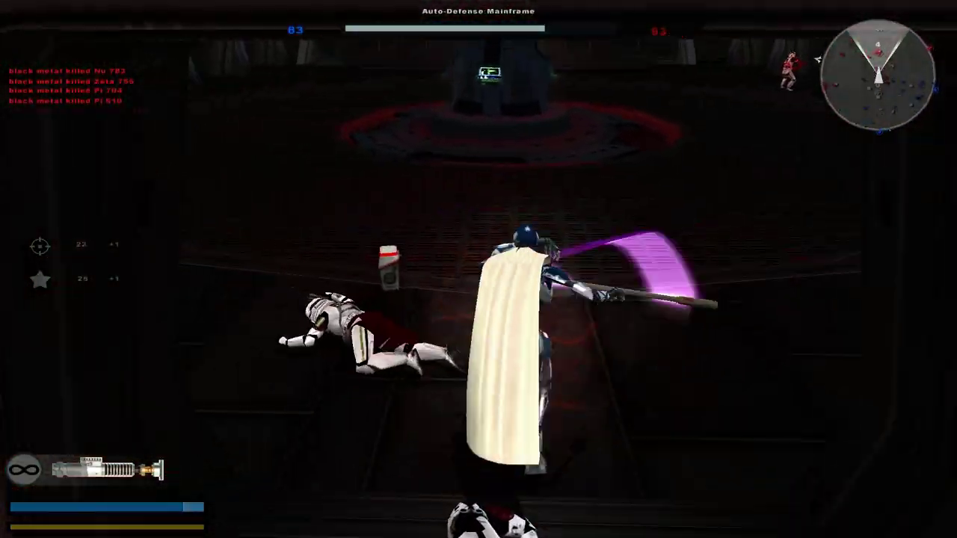
key(m)
key(m)
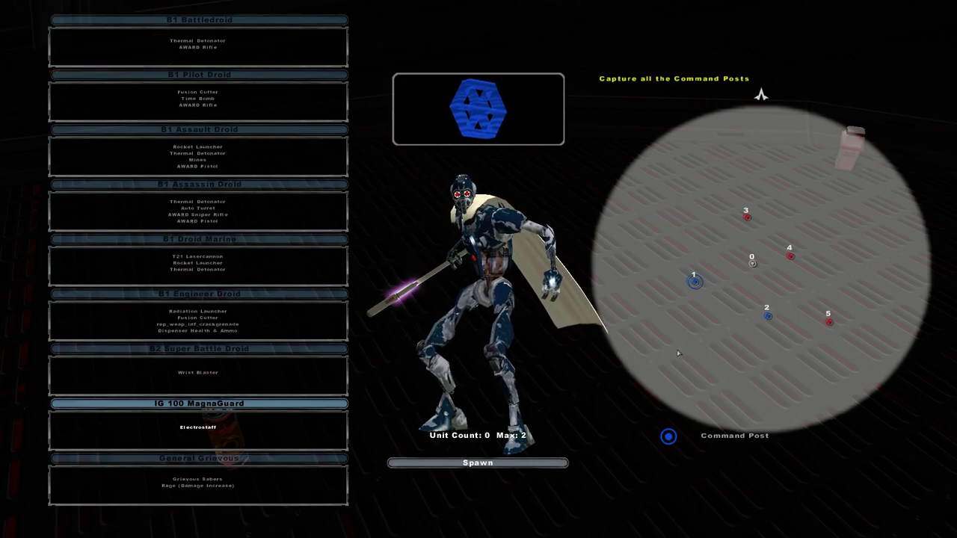
Step: Respawn as the IG 100 MagnaGuard and fight until destroyed
click(548, 464)
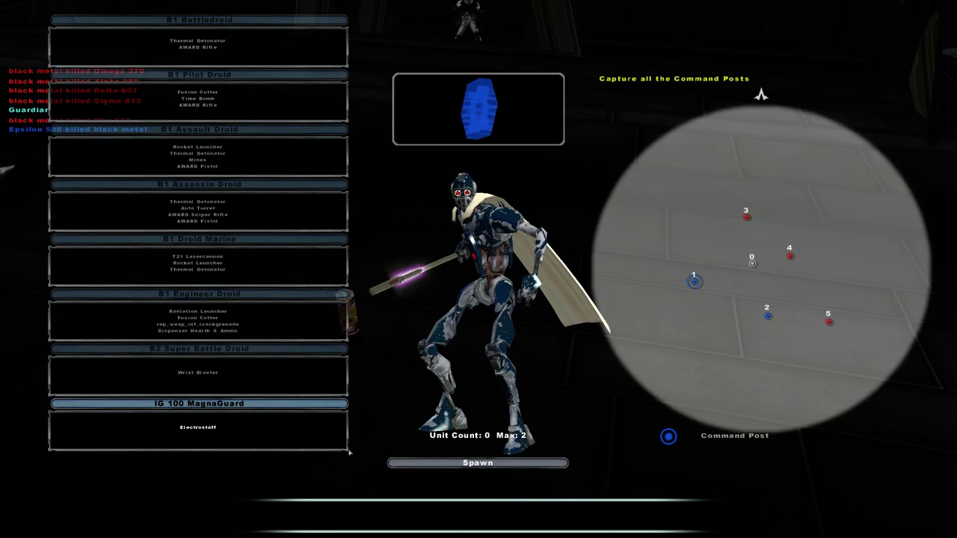
Step: Respawn as the MagnaGuard and cut down the clone troopers in the hall
click(537, 461)
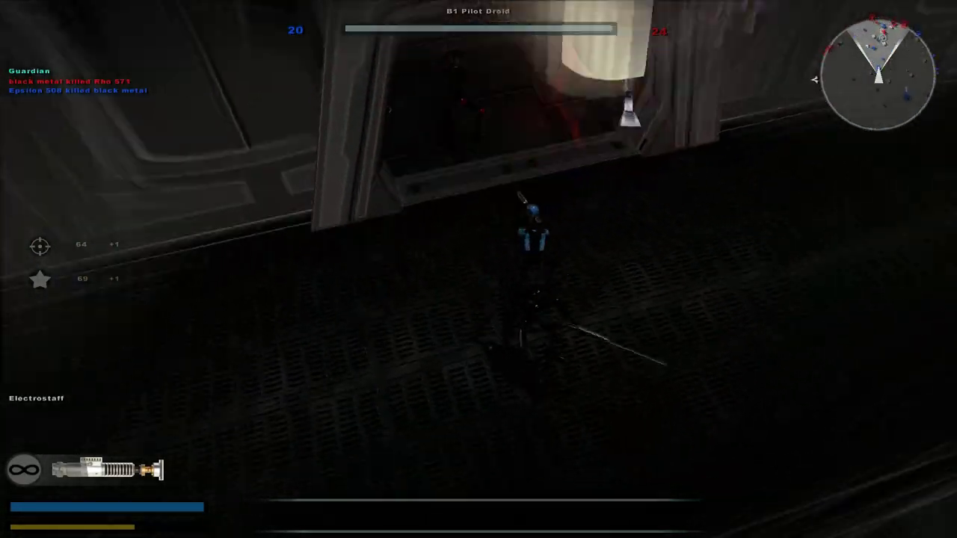
key(m)
key(m)
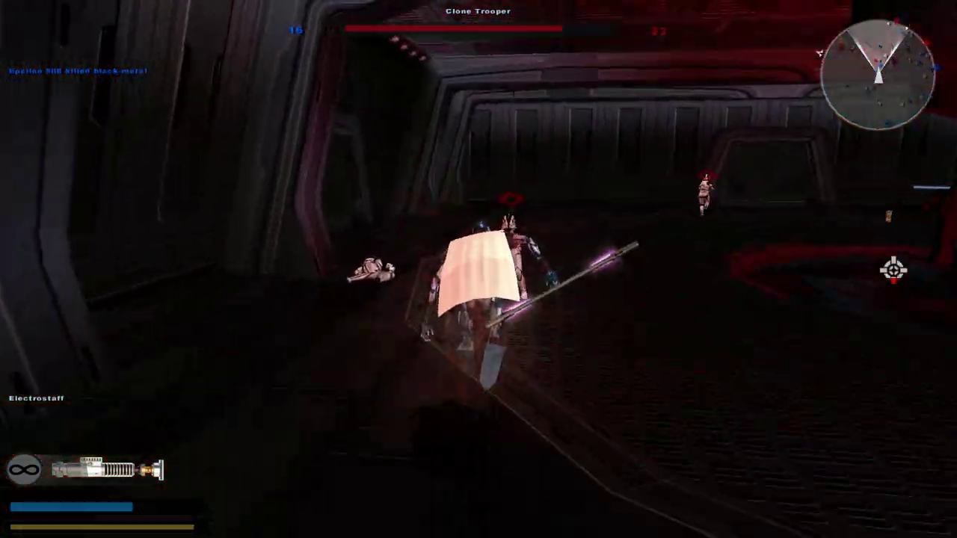
click(478, 269)
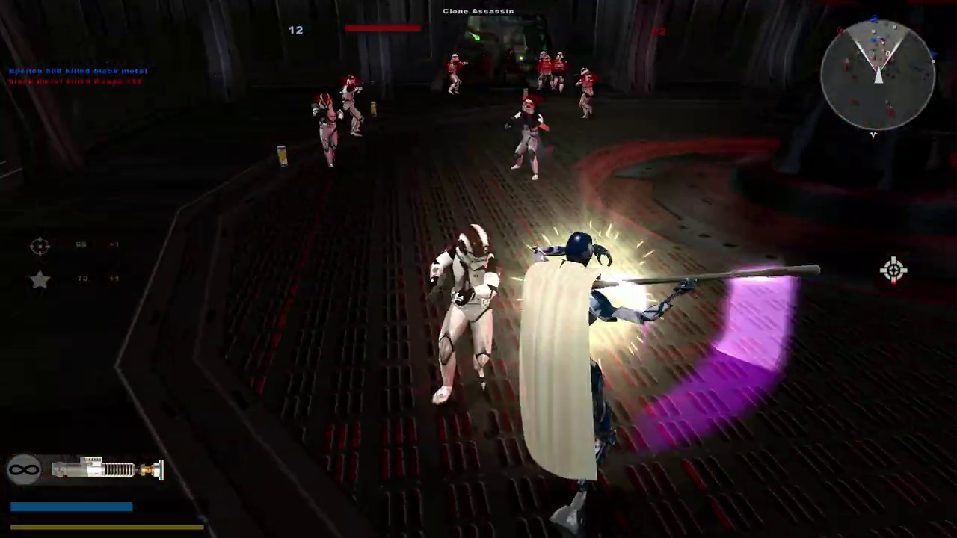
click(478, 269)
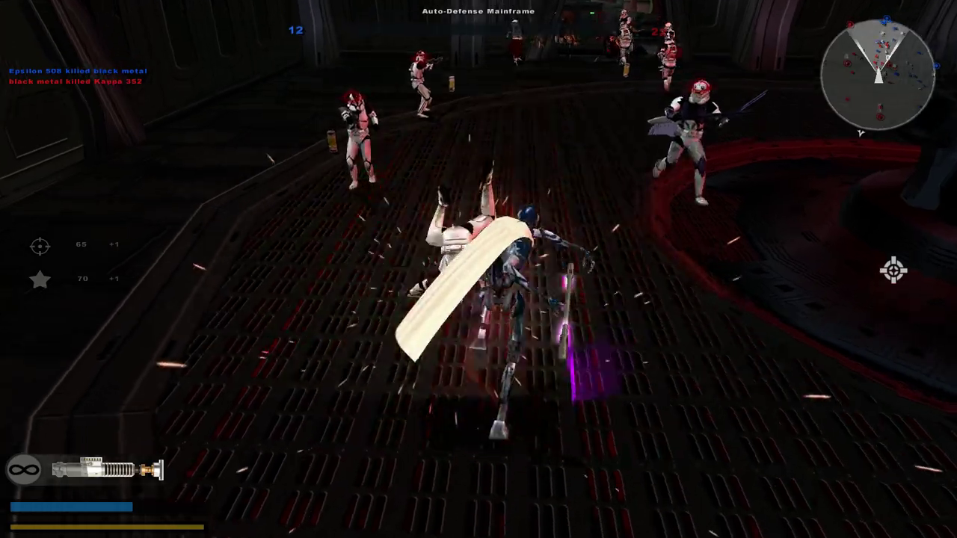
click(478, 269)
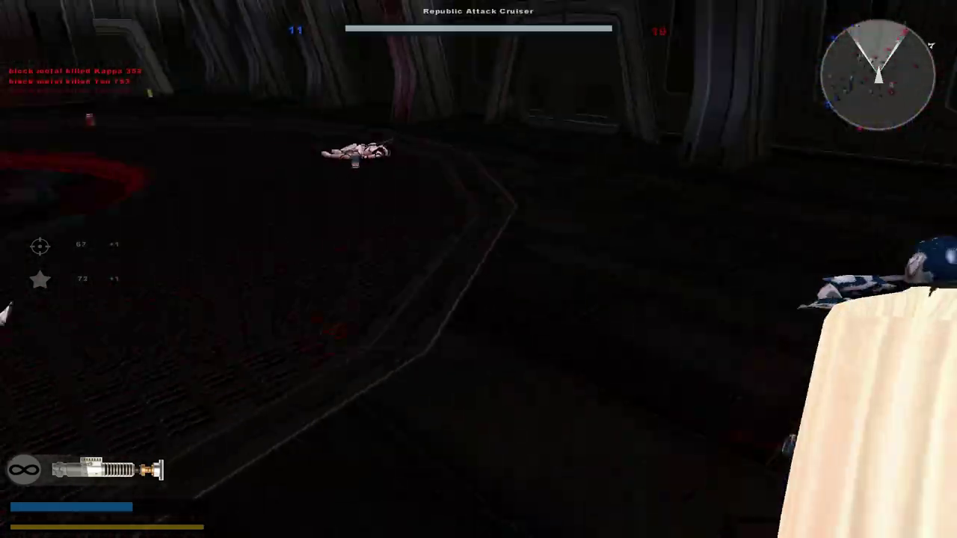
click(479, 269)
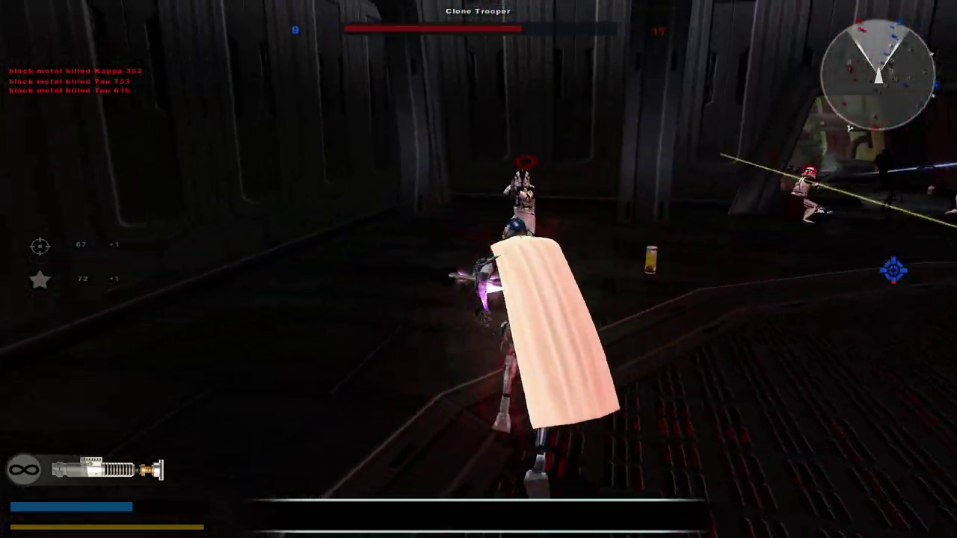
click(478, 269)
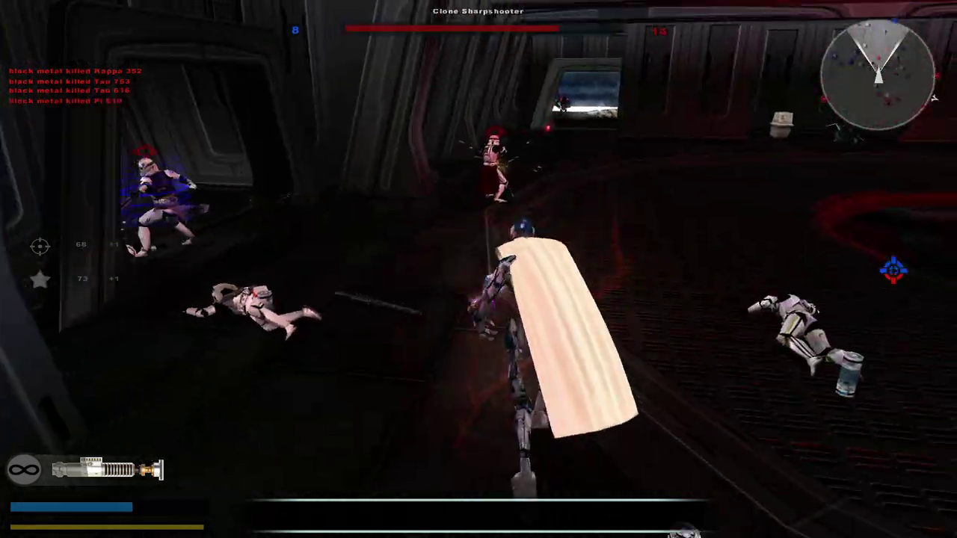
Step: Knock down the Clone Assassin with repeated electrostaff strikes
click(479, 269)
click(478, 269)
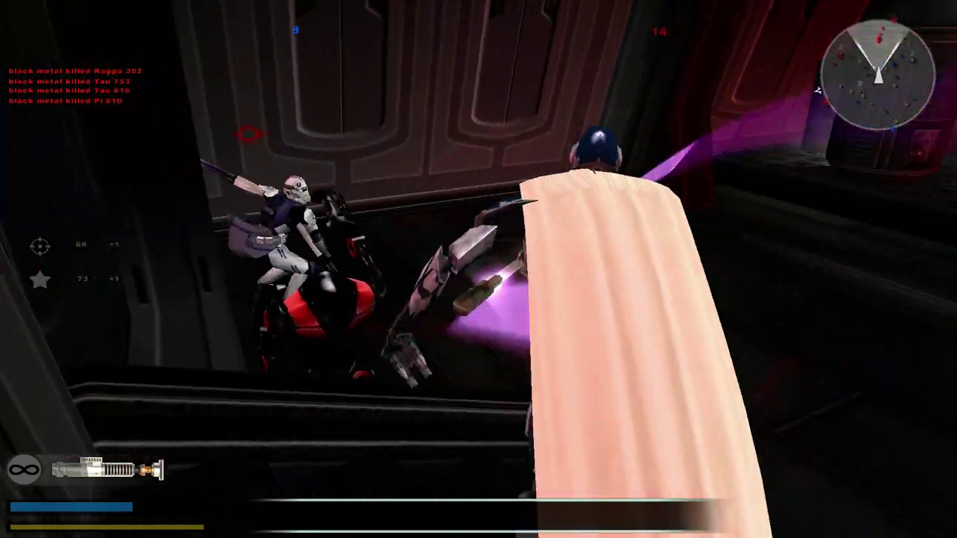
click(479, 269)
click(478, 269)
click(479, 269)
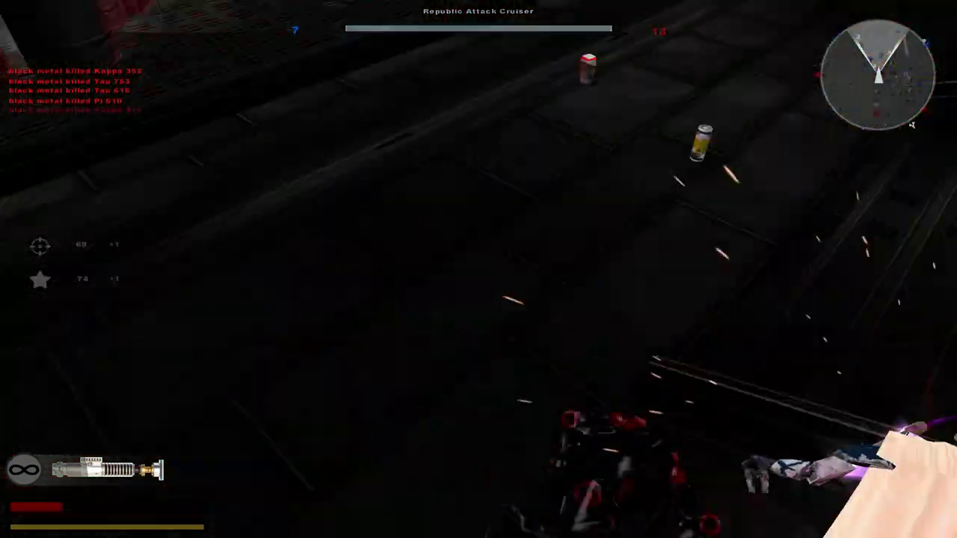
Step: Run and jump down the corridor, checking the map, toward the next clone group
key(w)
key(space)
key(m)
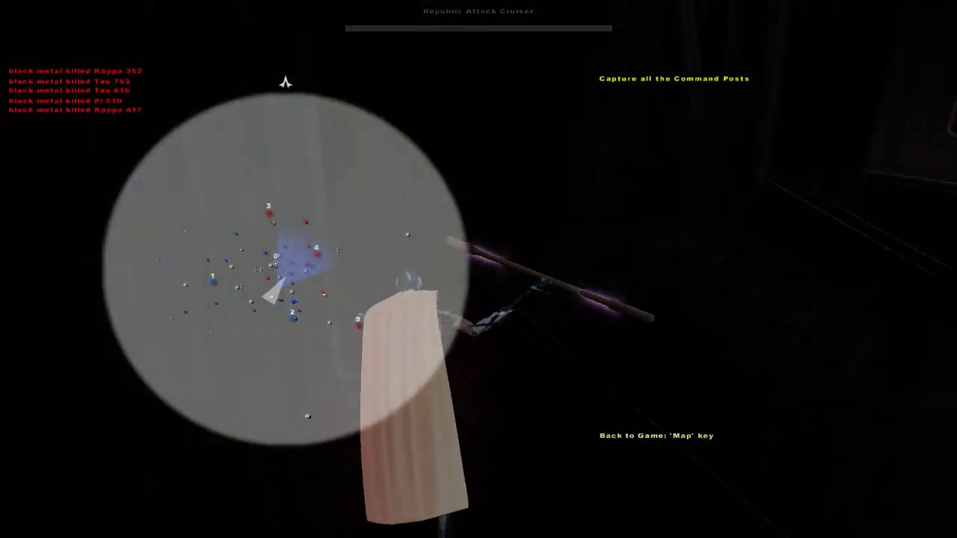
key(m)
key(m)
key(m)
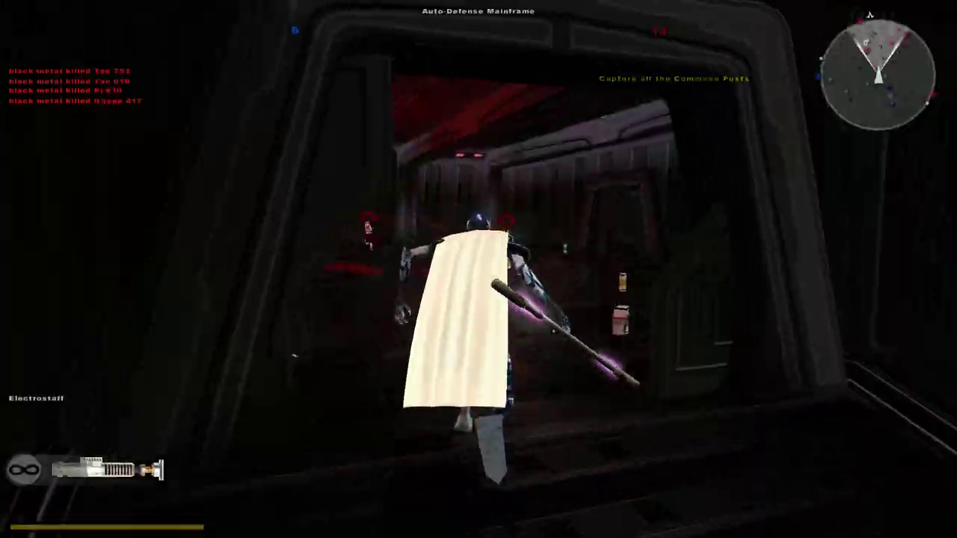
key(w)
click(478, 269)
key(w)
Step: Strike the Clone Marine and nearby troopers, nearly killing the Clone Commander
click(478, 269)
click(479, 269)
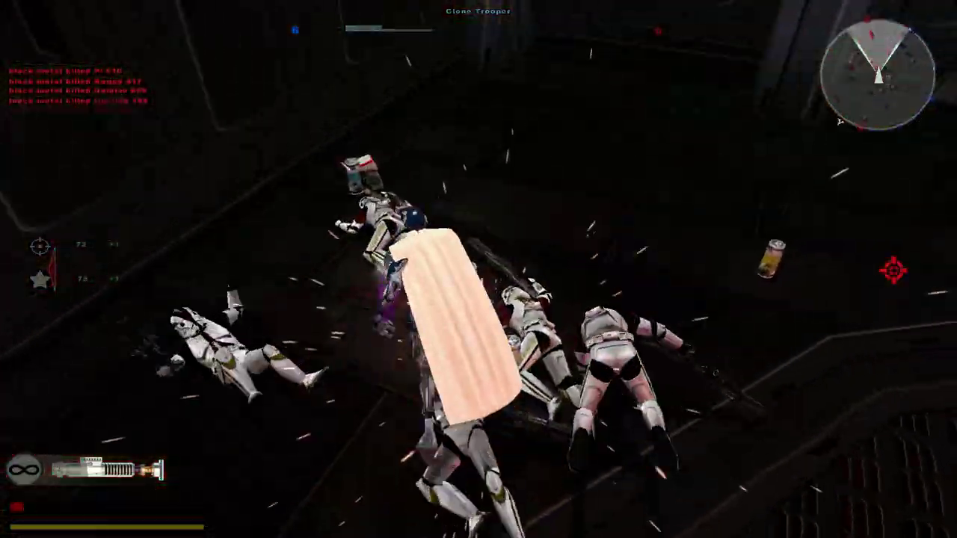
click(478, 269)
key(w)
click(478, 269)
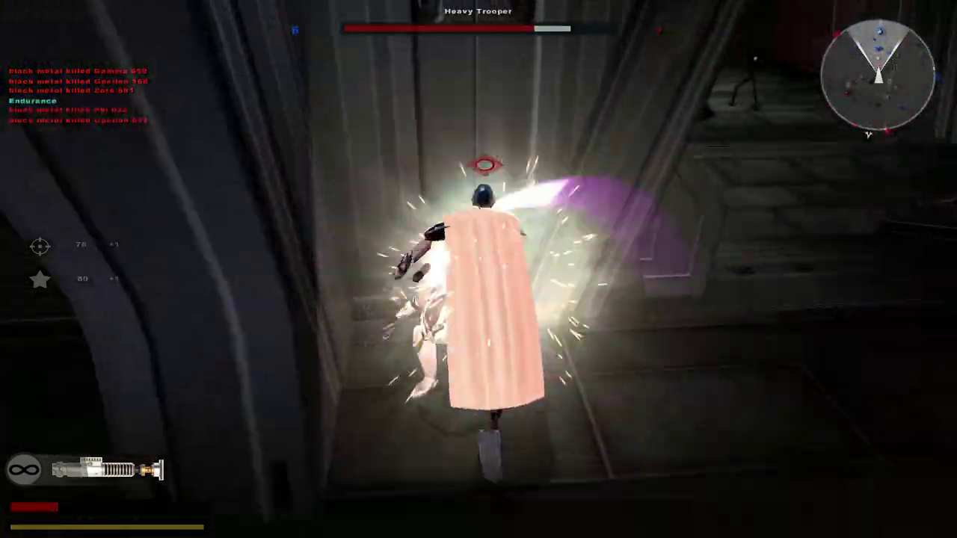
click(478, 269)
click(478, 269)
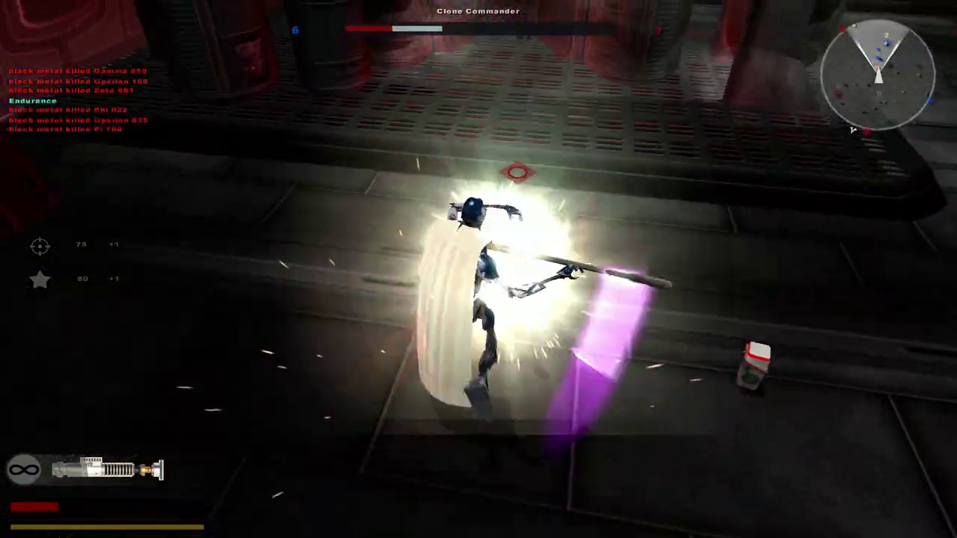
key(w)
Step: Defeat the Heavy Trooper and nearby clones, then head toward the Auto-Defense Mainframe
click(478, 269)
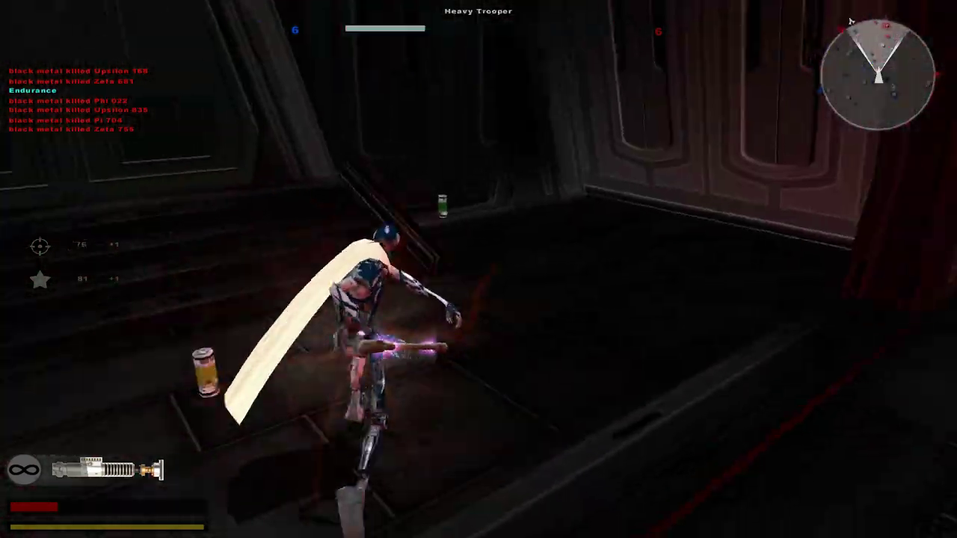
click(478, 269)
key(w)
click(478, 269)
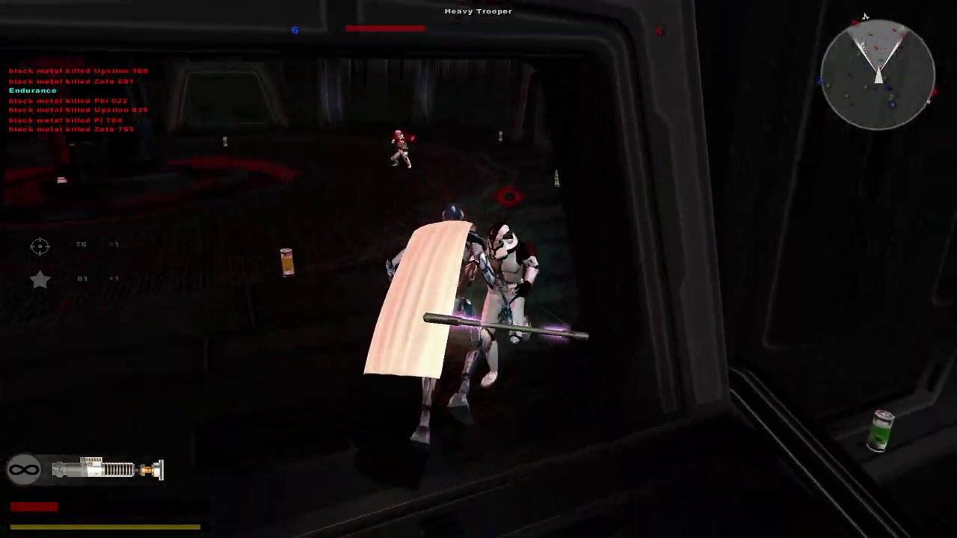
click(478, 269)
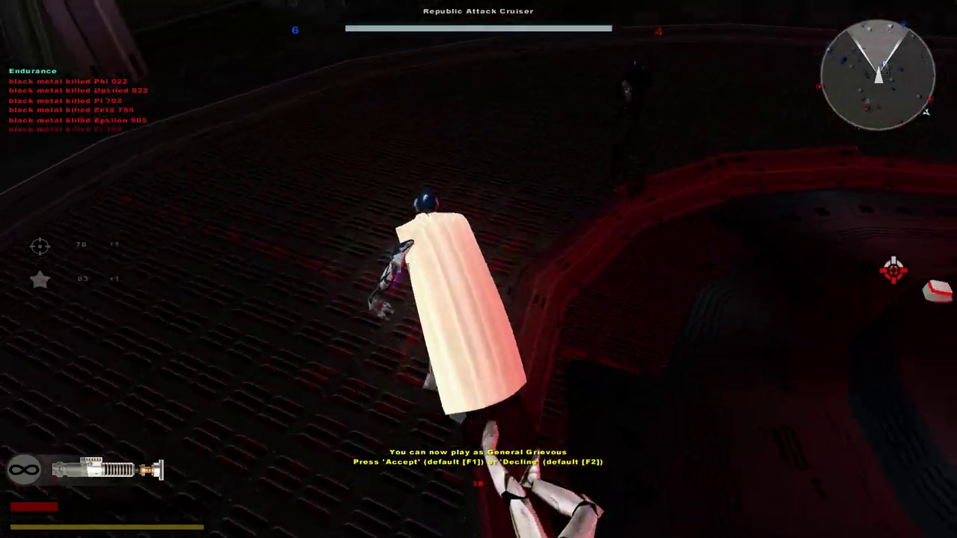
key(w)
click(479, 269)
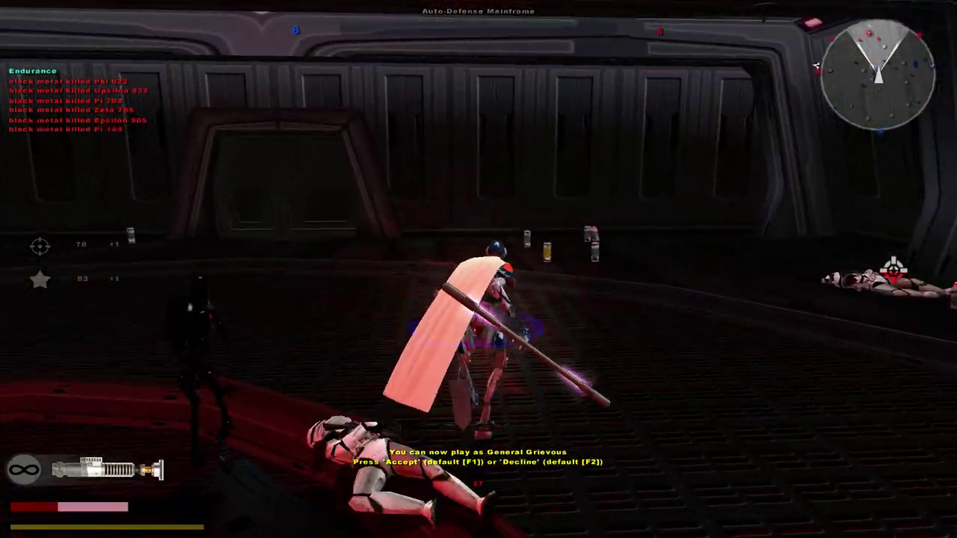
key(space)
Step: Push through the ship's doorways and corridor, checking the map and striking an enemy
key(m)
key(m)
key(m)
key(m)
key(m)
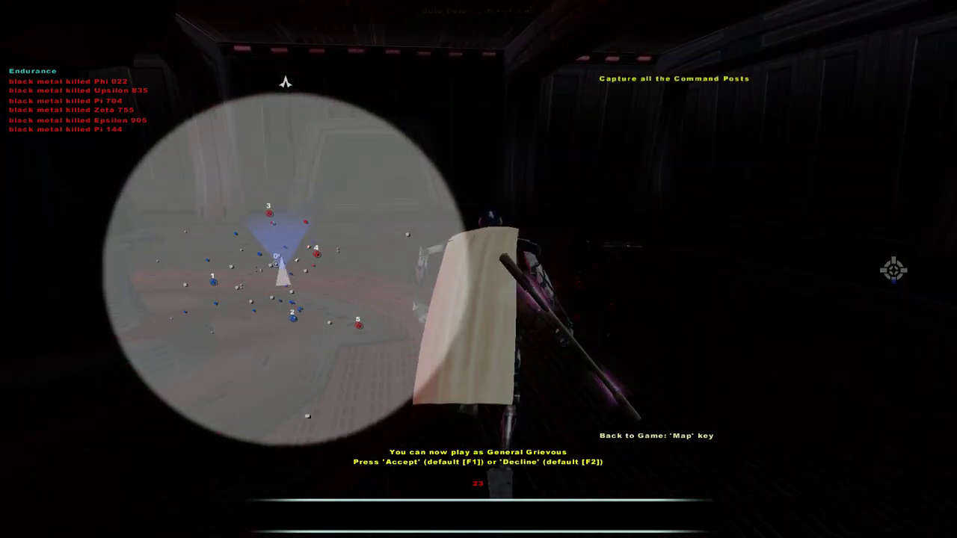
key(m)
key(w)
click(478, 269)
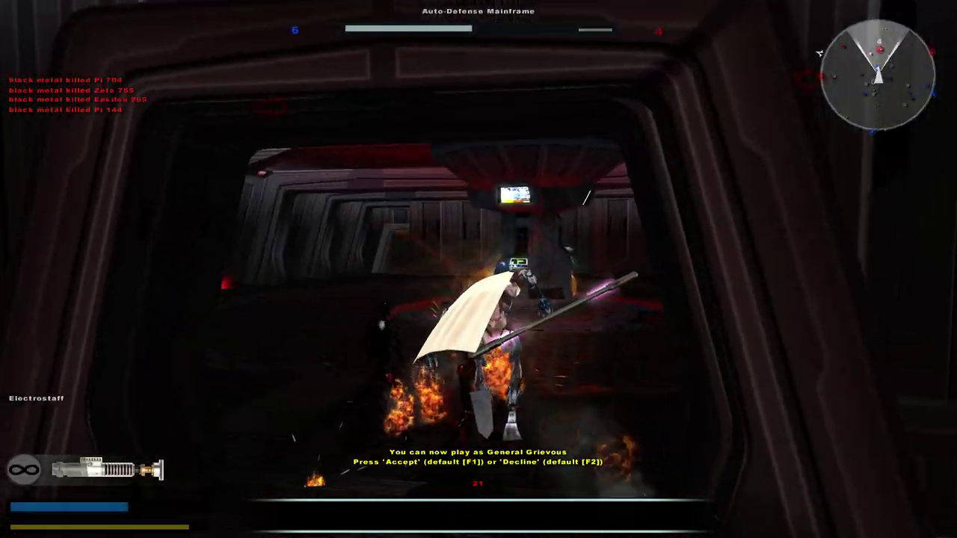
key(w)
key(m)
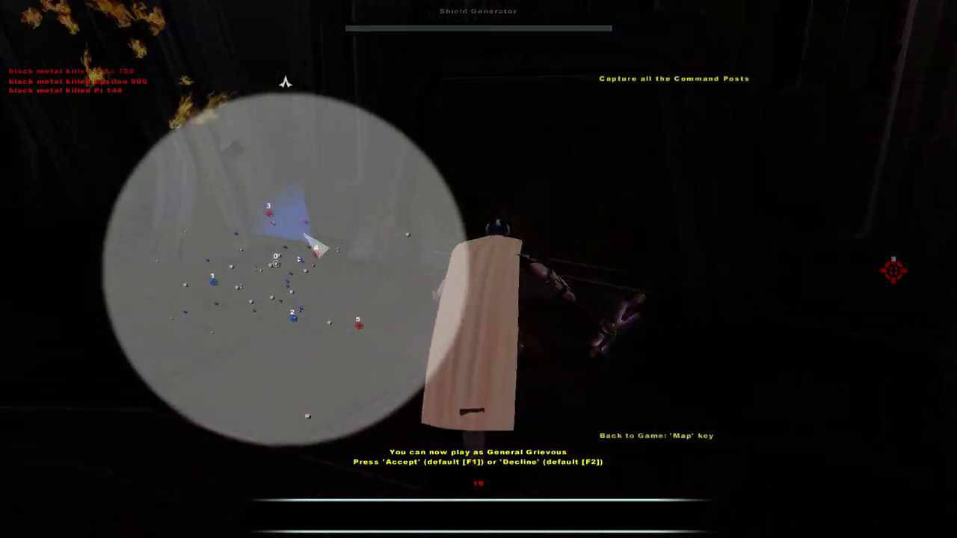
key(m)
key(w)
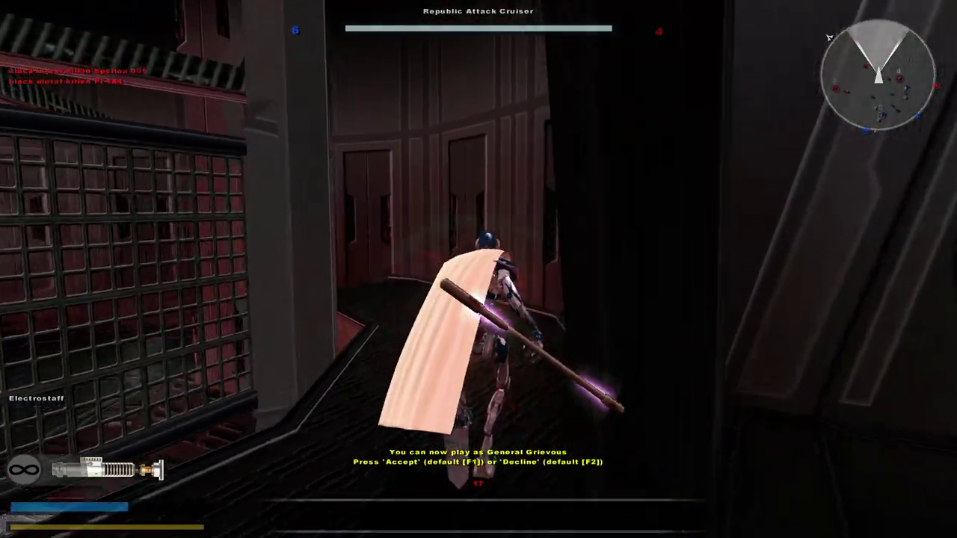
key(w)
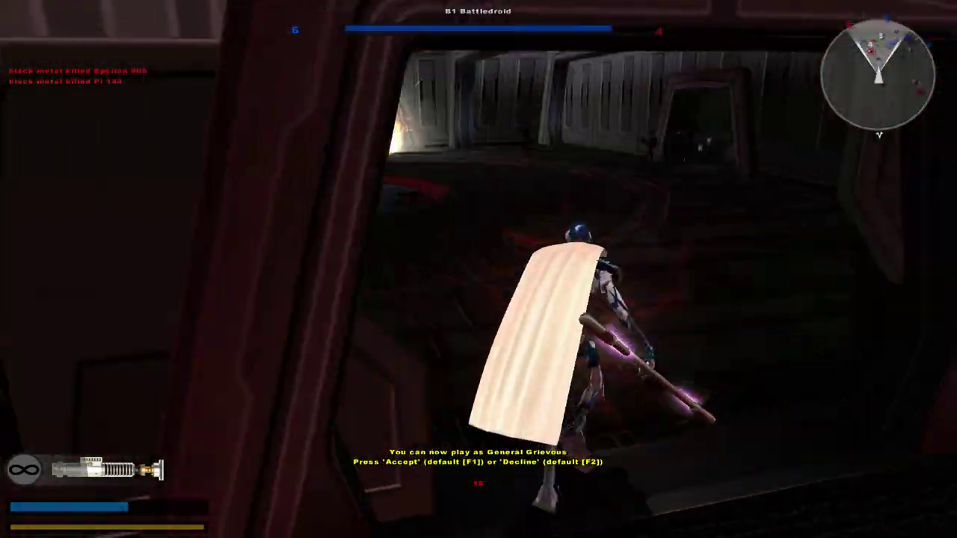
key(w)
Step: Reach the Auto-Defense Mainframe console and strike it until it explodes
key(m)
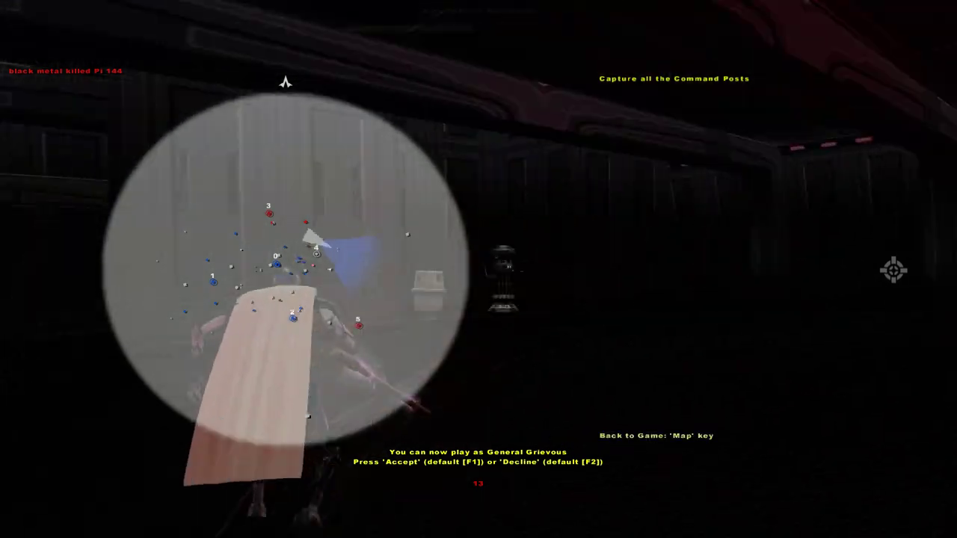
key(m)
key(m)
key(w)
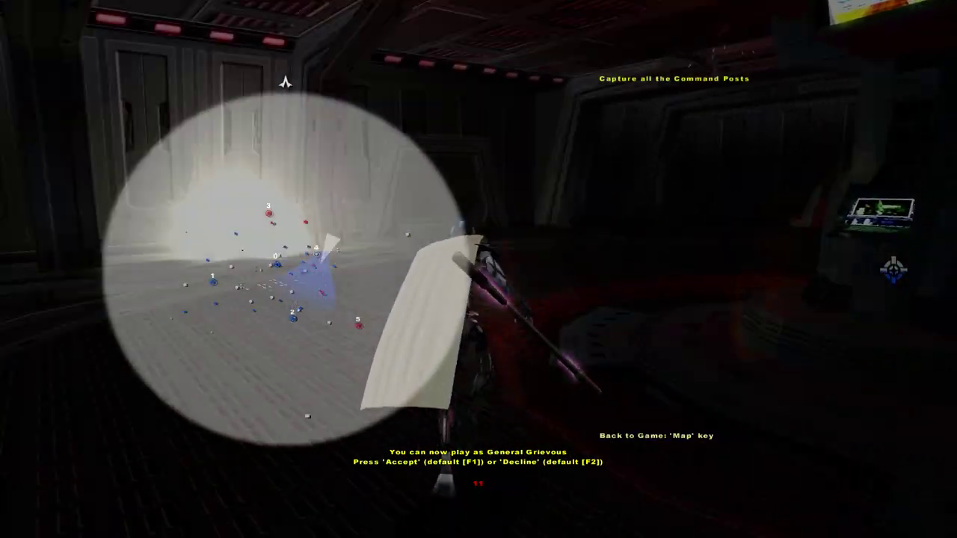
key(w)
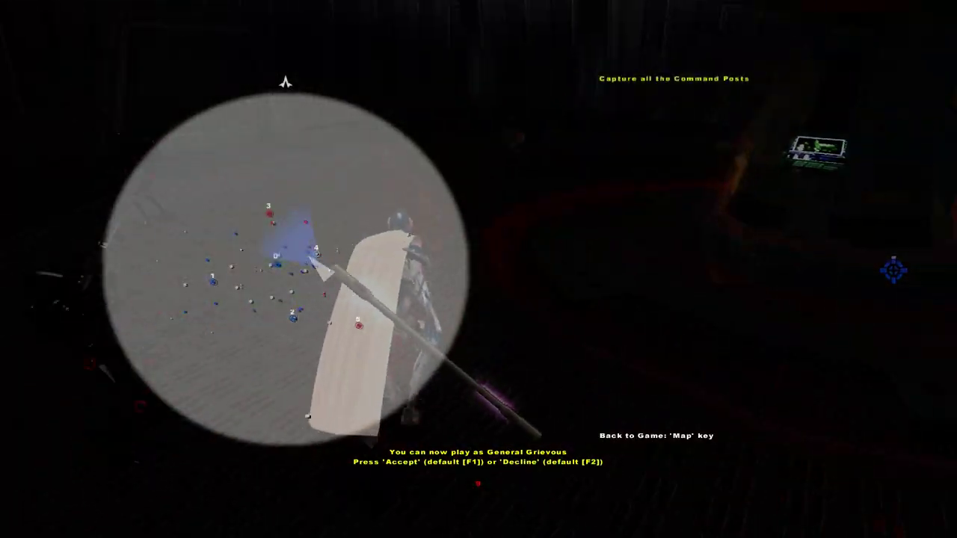
key(m)
key(w)
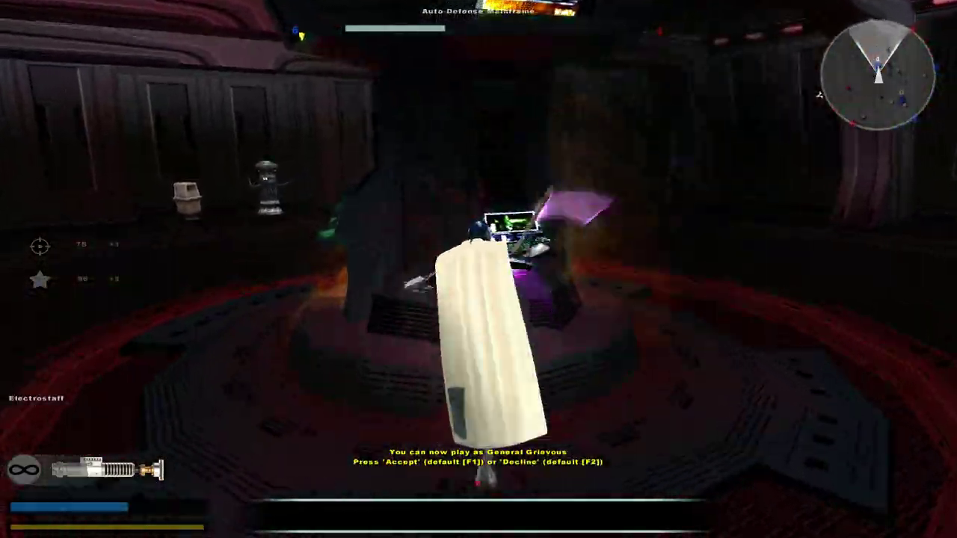
click(478, 269)
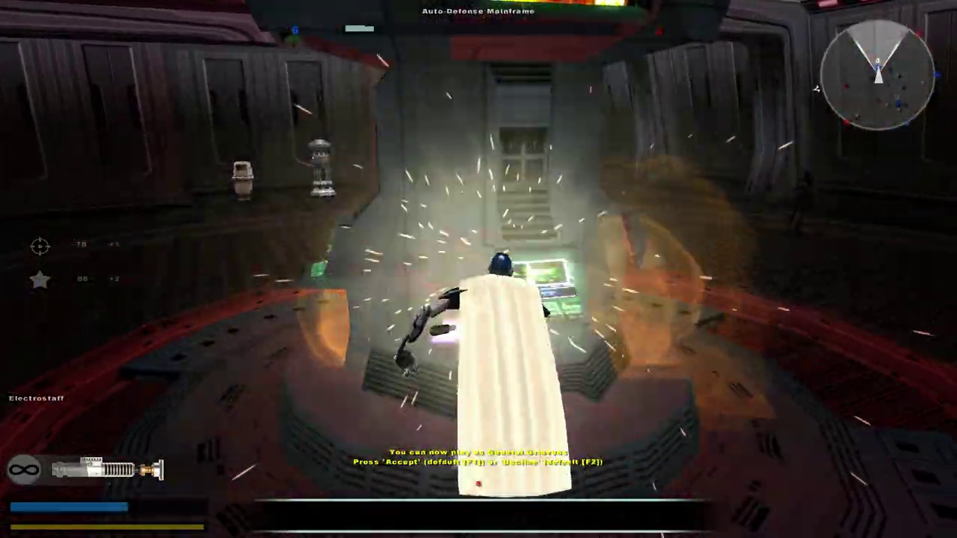
key(m)
Step: Head through the doorway and down the stairs into the mainframe room, checking the map
key(m)
key(m)
key(m)
key(w)
key(m)
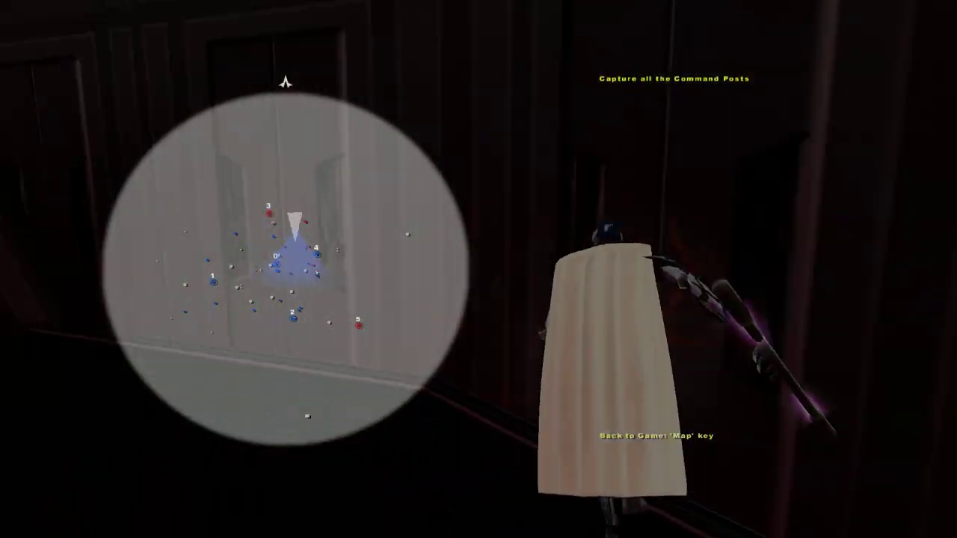
key(w)
key(m)
key(w)
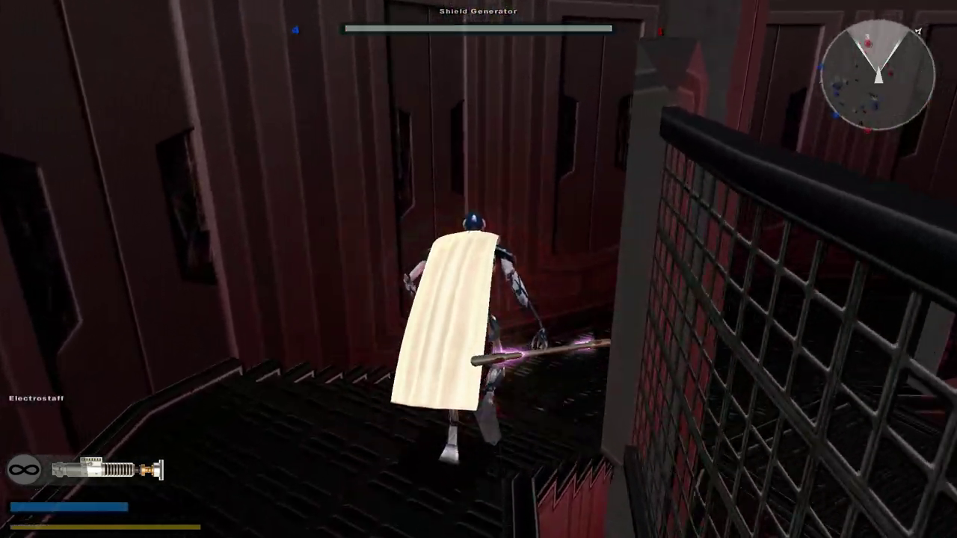
key(m)
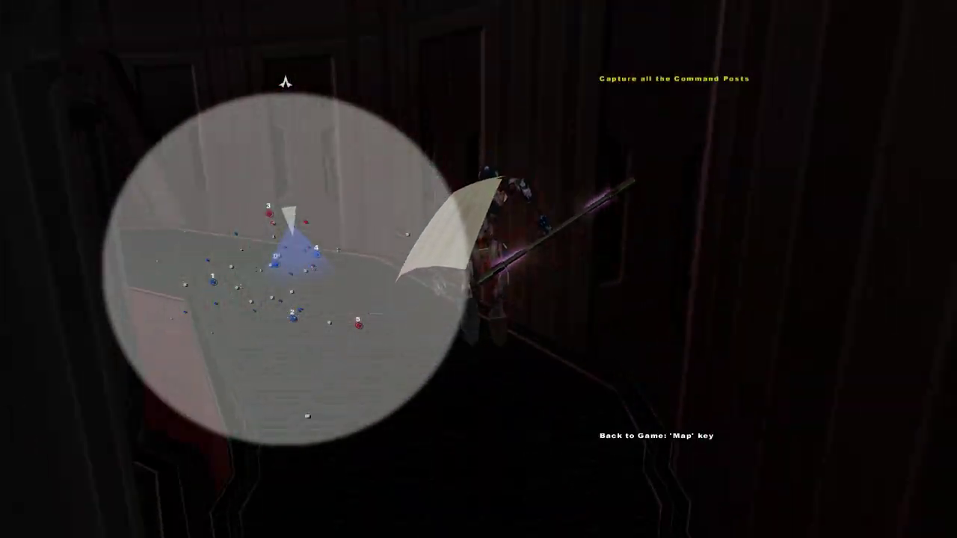
key(m)
key(w)
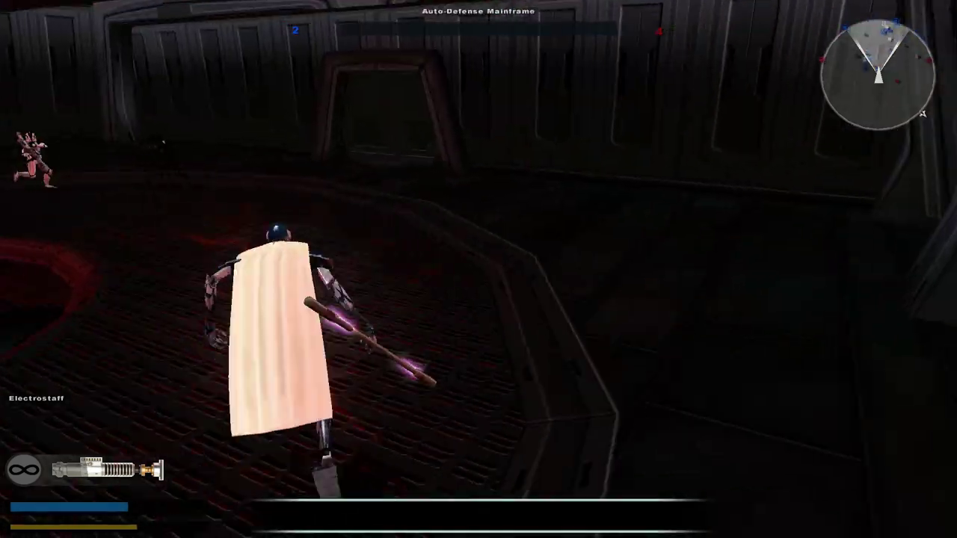
Step: Strike an enemy in the mainframe room, then check the map and turn the camera
click(478, 269)
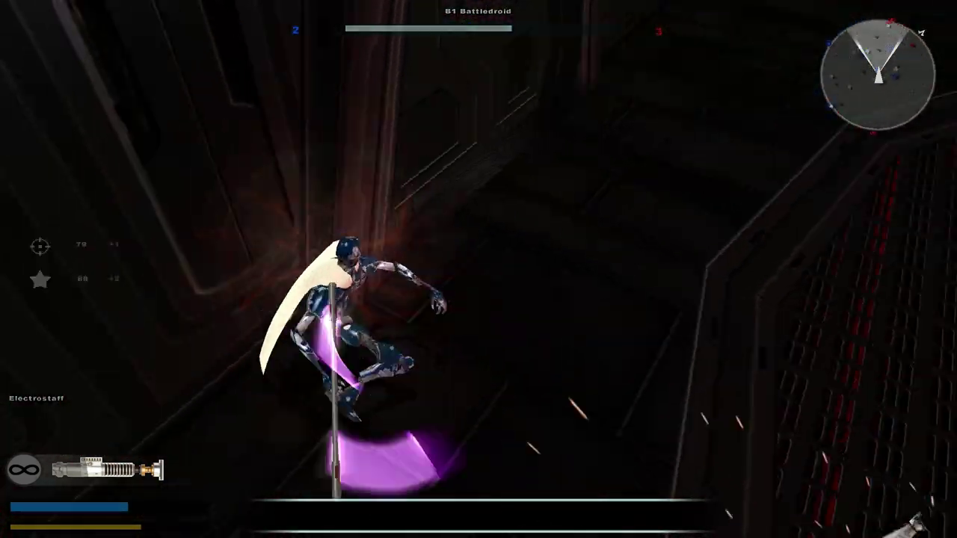
key(w)
key(m)
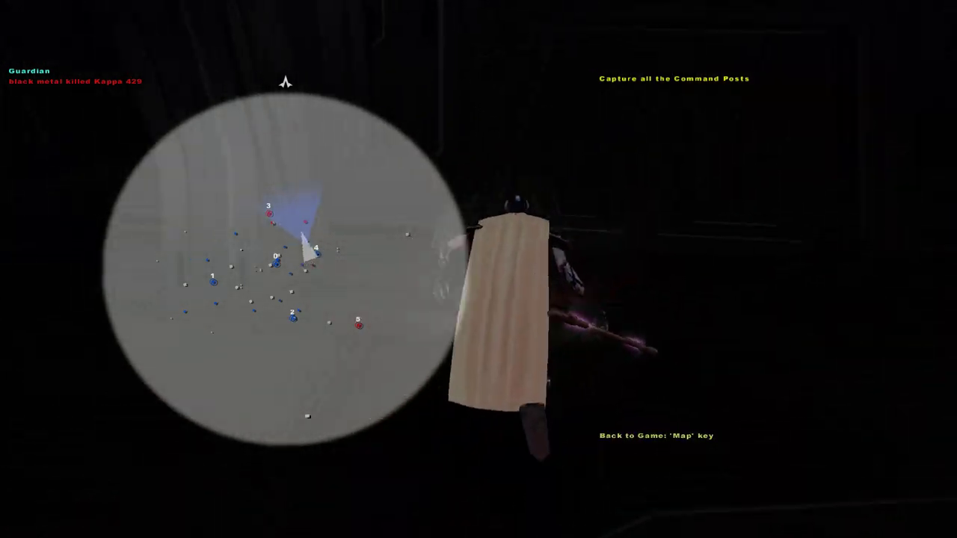
key(m)
key(w)
key(m)
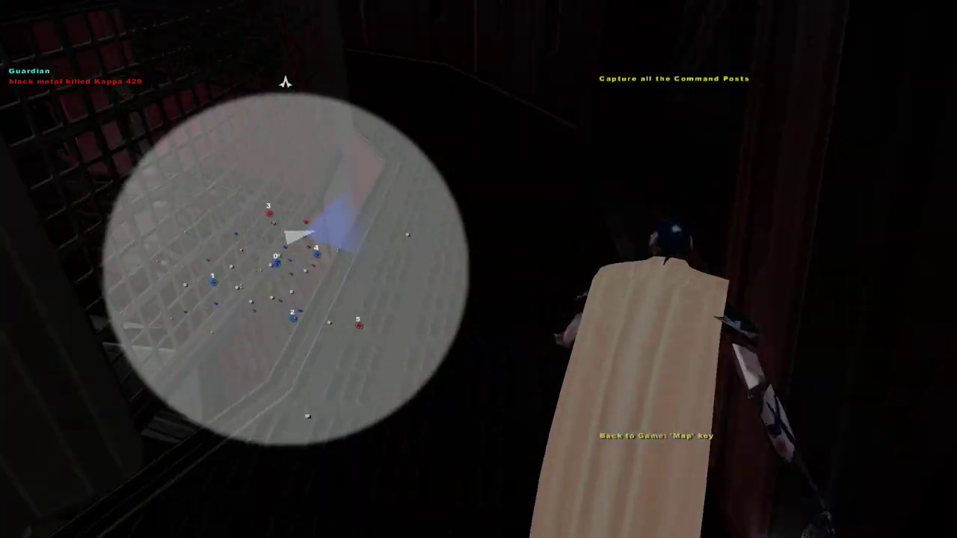
drag(478, 269, 373, 269)
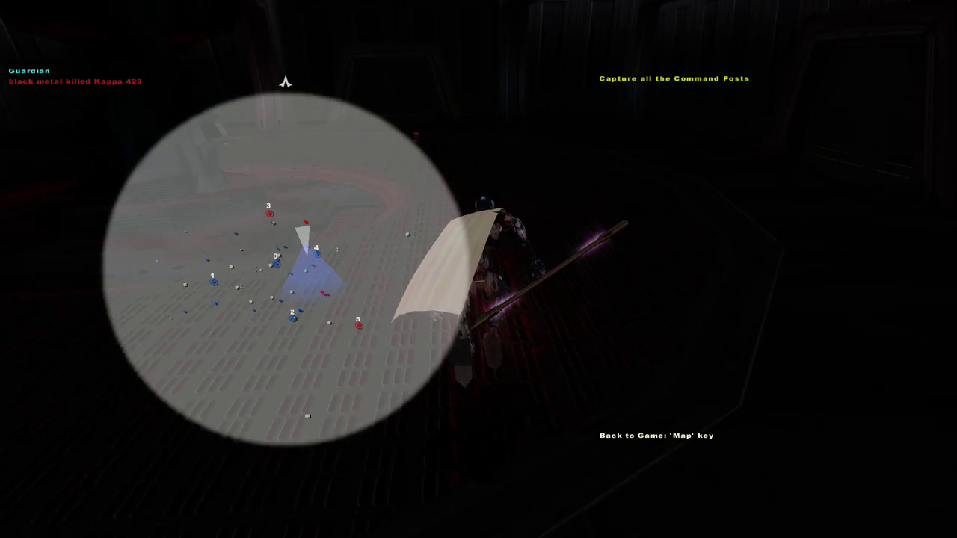
key(m)
Step: Charge down the corridor and hit the clone troopers with the electrostaff
key(w)
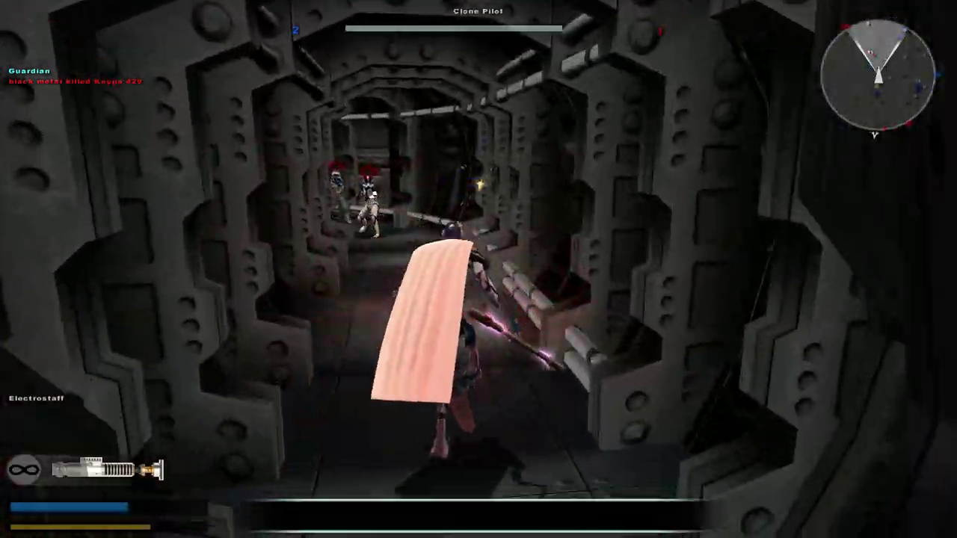
key(w)
click(478, 269)
click(479, 269)
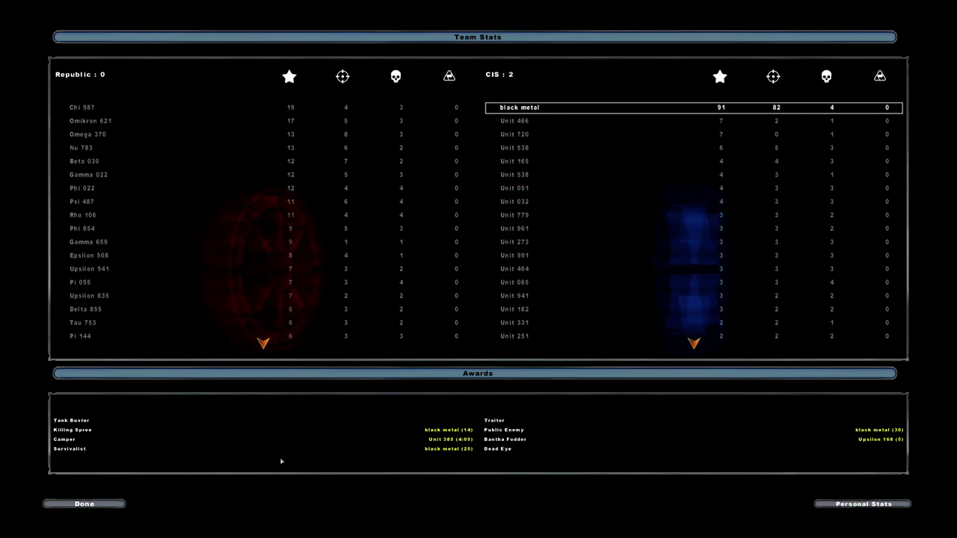
Step: Dismiss the end-of-match Team Stats screen with Done
click(119, 505)
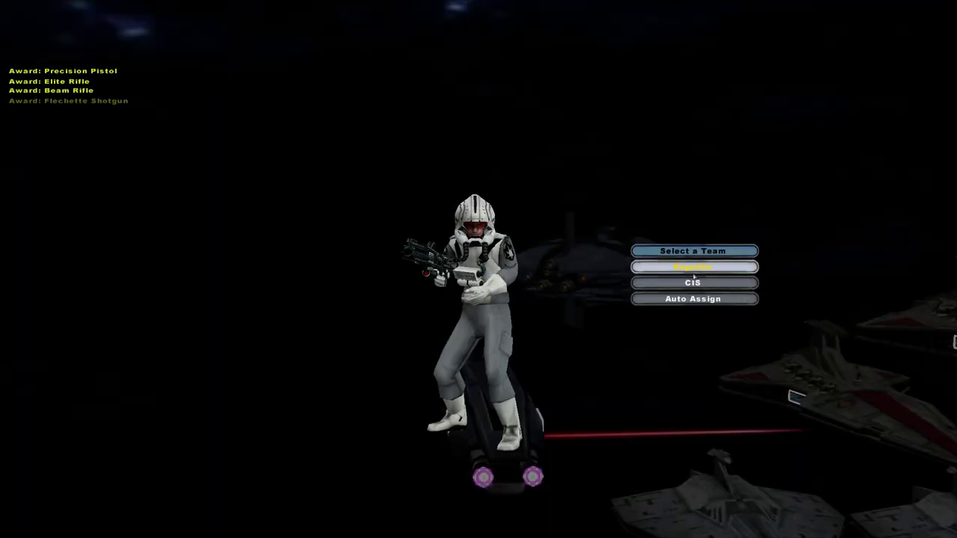
Step: Pick CIS, preview the Republic roster, and spawn as the B1 Pilot Droid
click(693, 282)
click(330, 181)
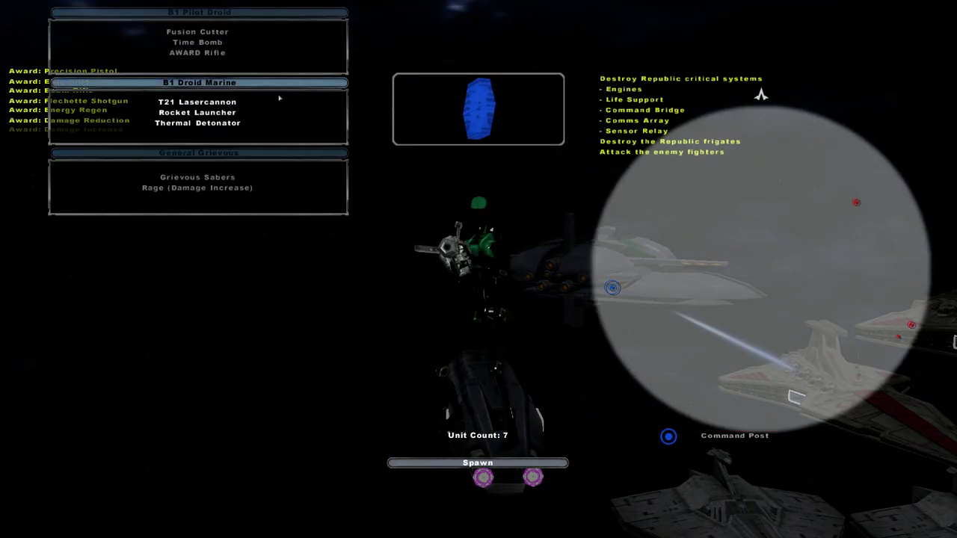
click(517, 104)
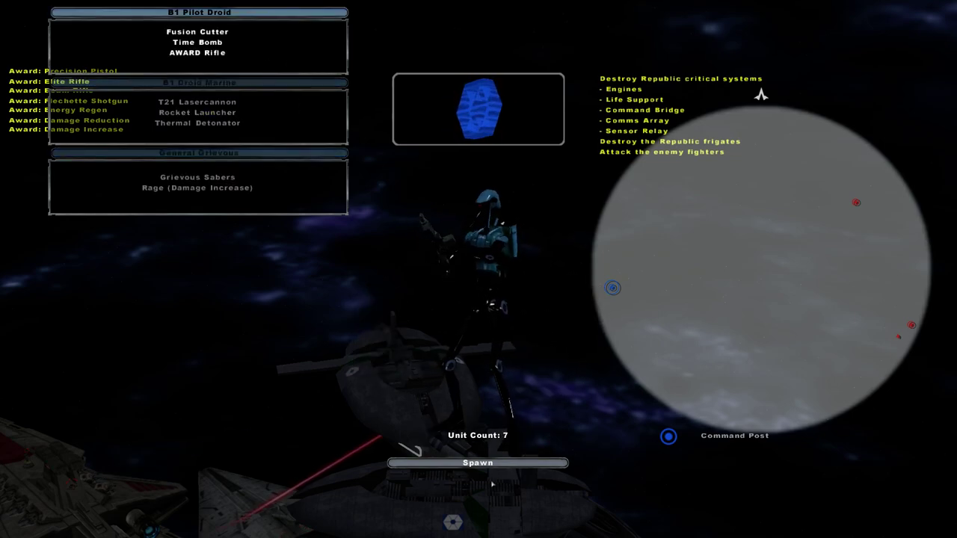
click(547, 461)
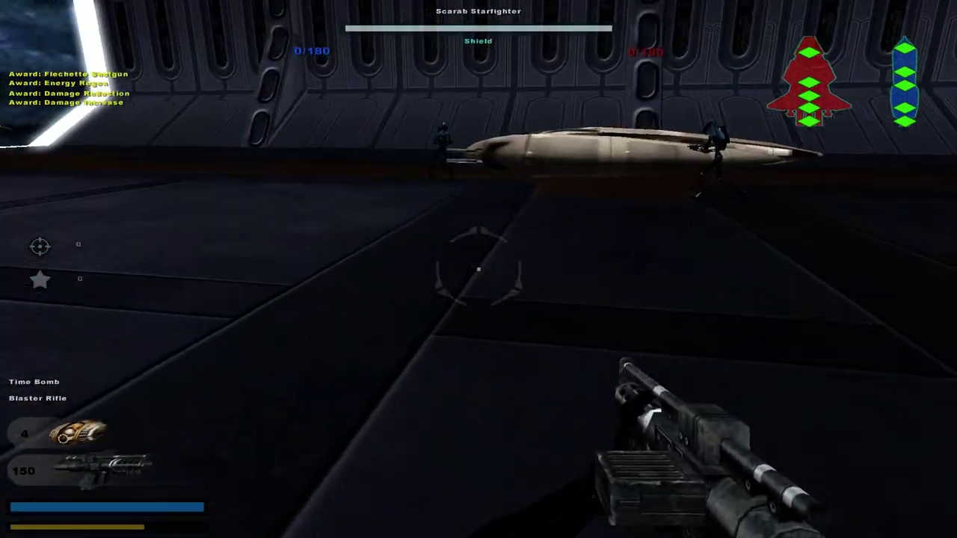
Step: Fly the Scarab Starfighter into the enemy hangar and disembark
key(e)
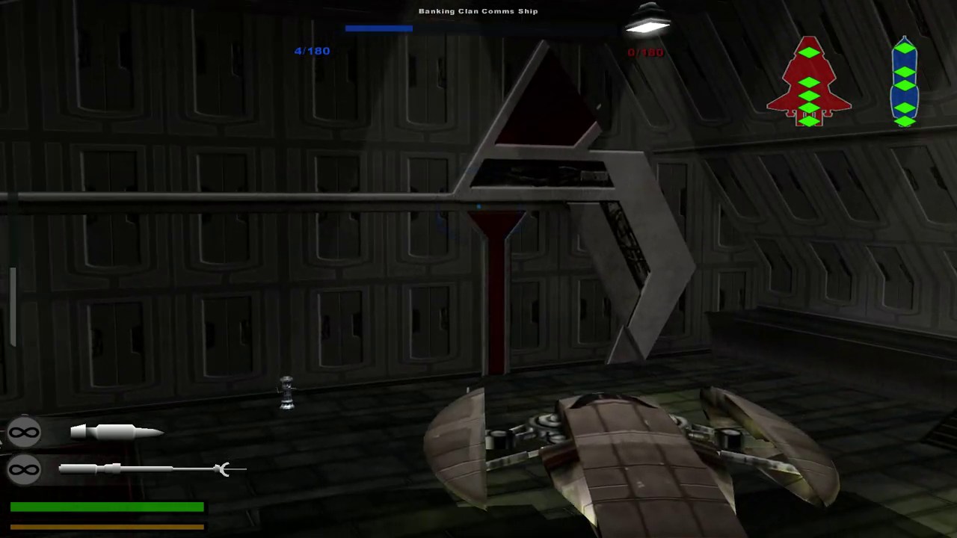
key(e)
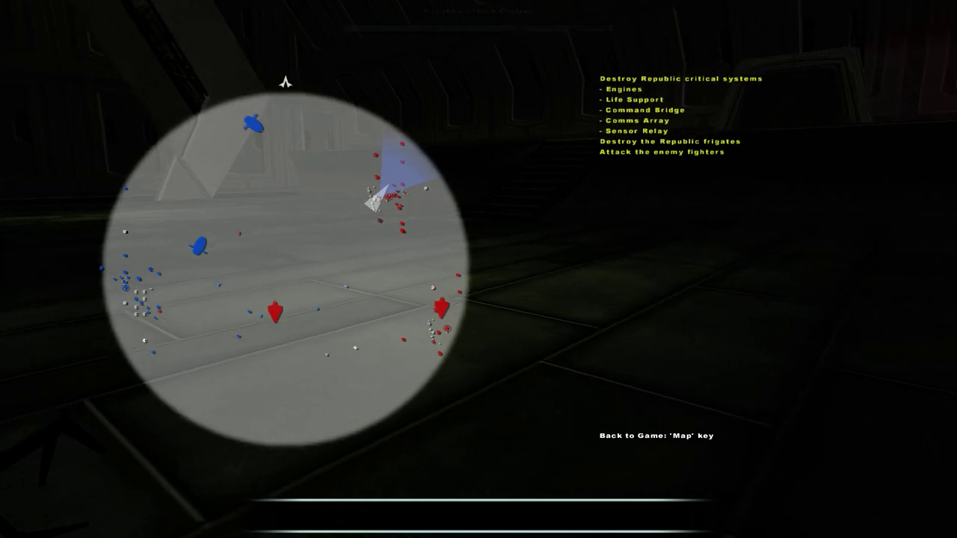
key(m)
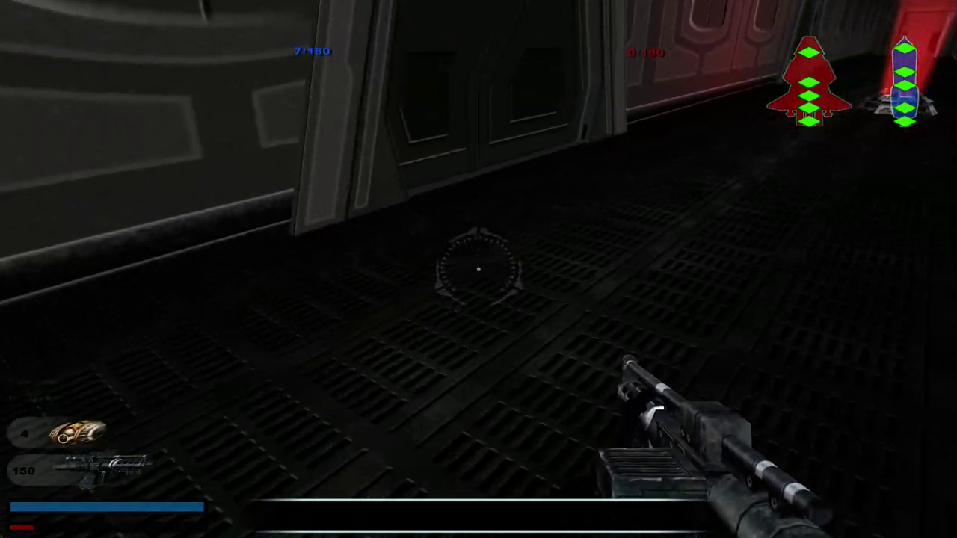
Step: Walk into the Auto-Defense Mainframe room and destroy the turret with blaster fire
key(w)
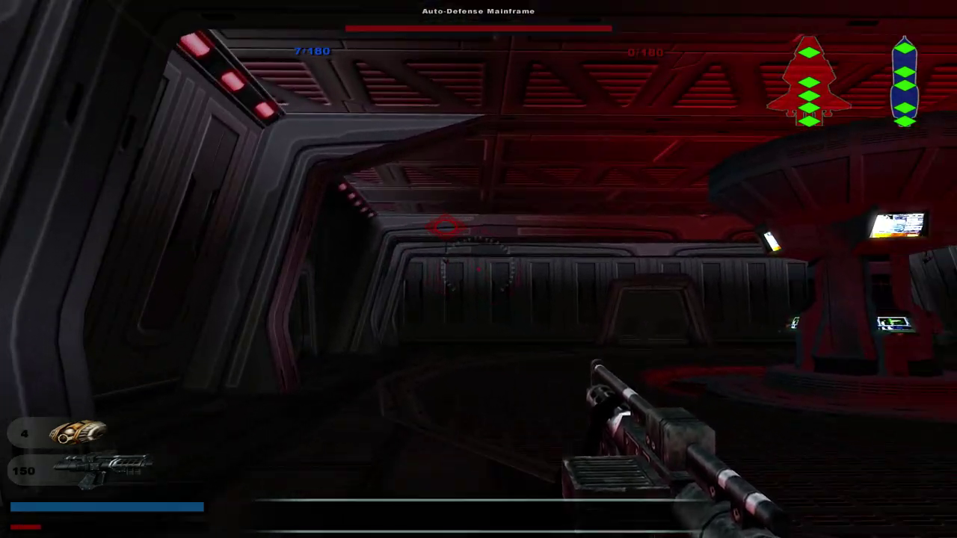
click(478, 269)
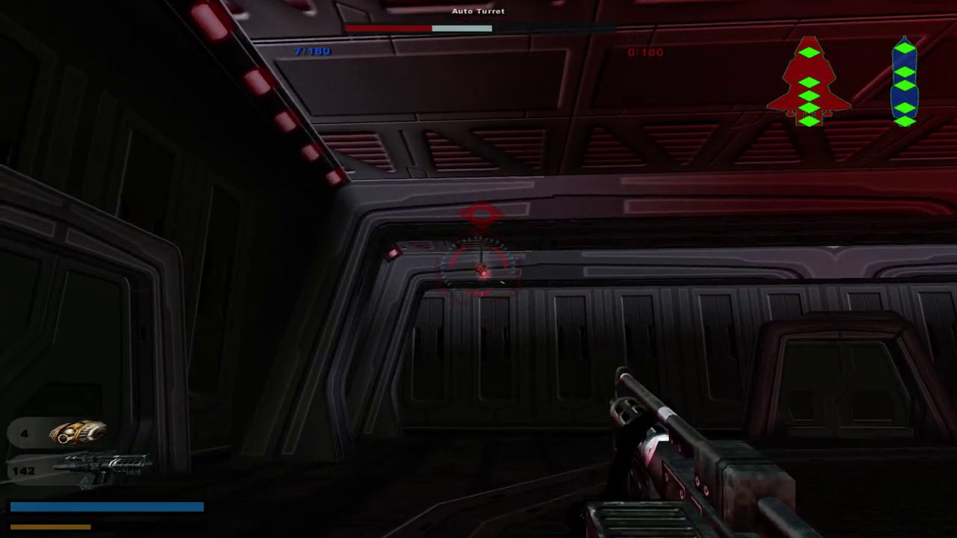
click(478, 269)
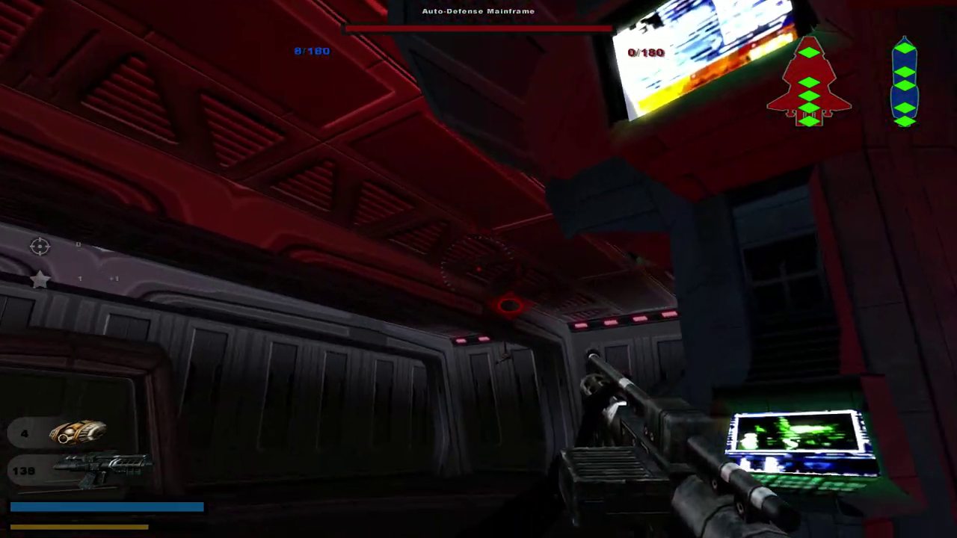
Step: Shoot down the Auto Turret and plant time bombs at the Auto-Defense Mainframe console
click(478, 269)
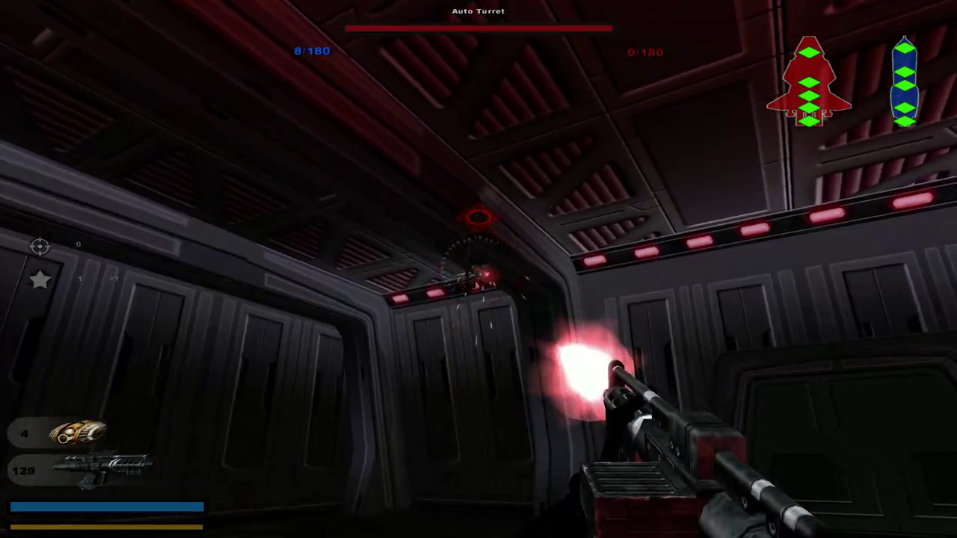
click(478, 269)
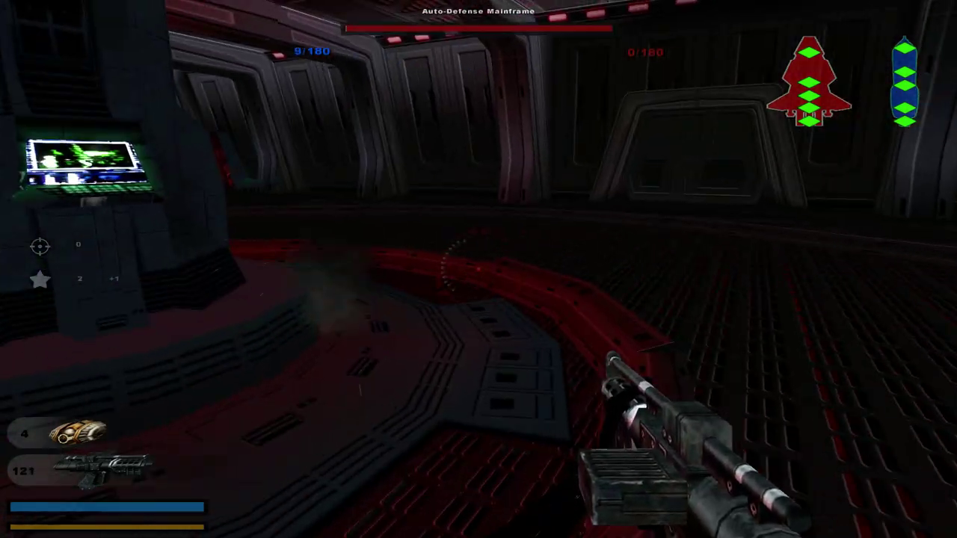
right_click(479, 270)
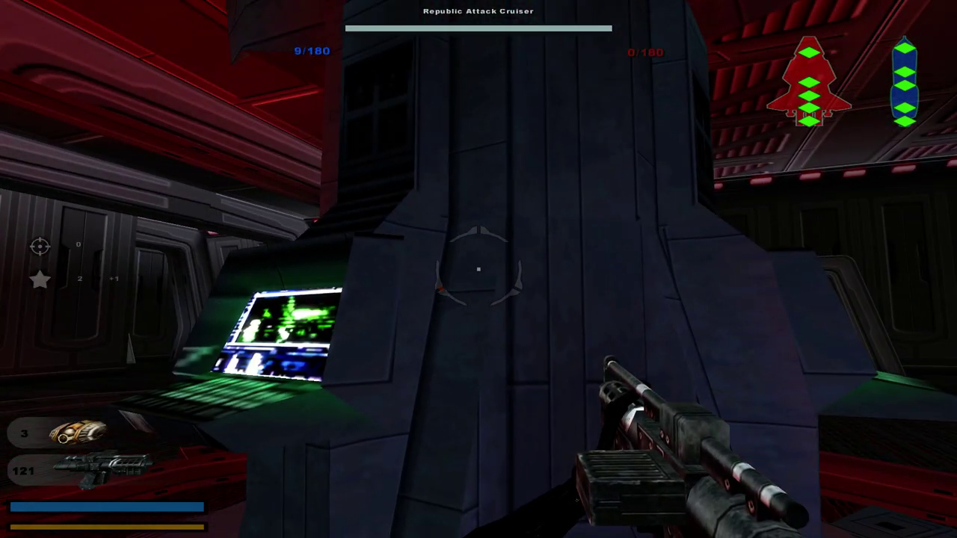
right_click(478, 269)
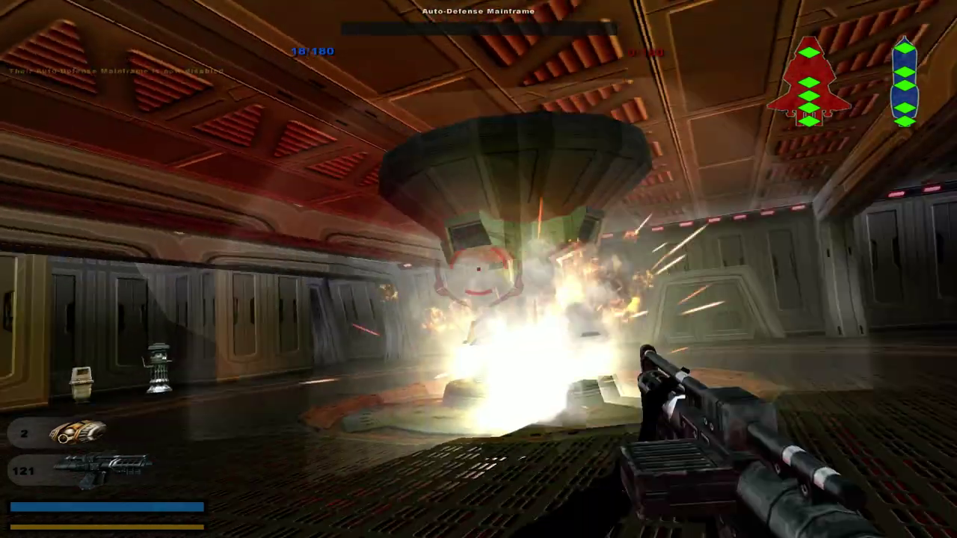
Step: Step back from the exploding mainframe, check the battlefield map, and walk into the bridge room
key(m)
key(m)
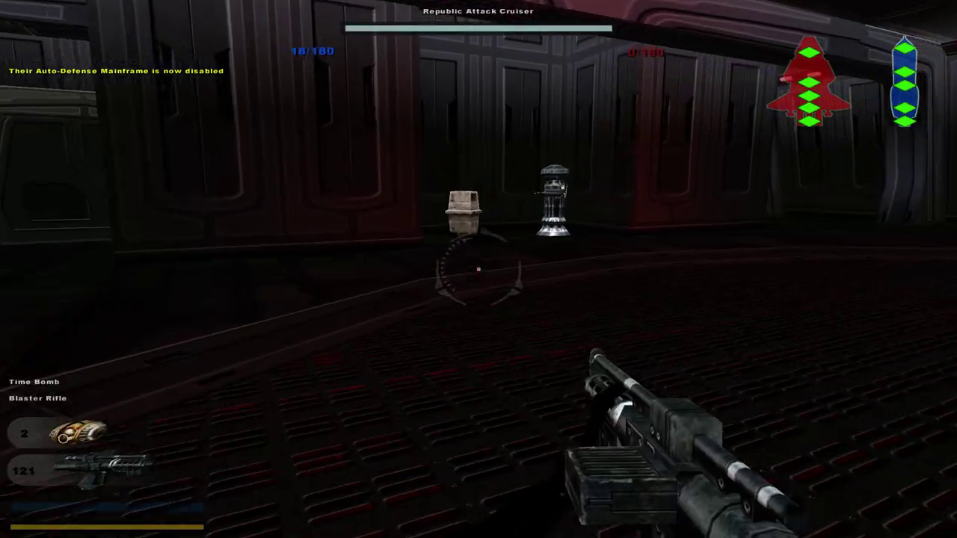
key(w)
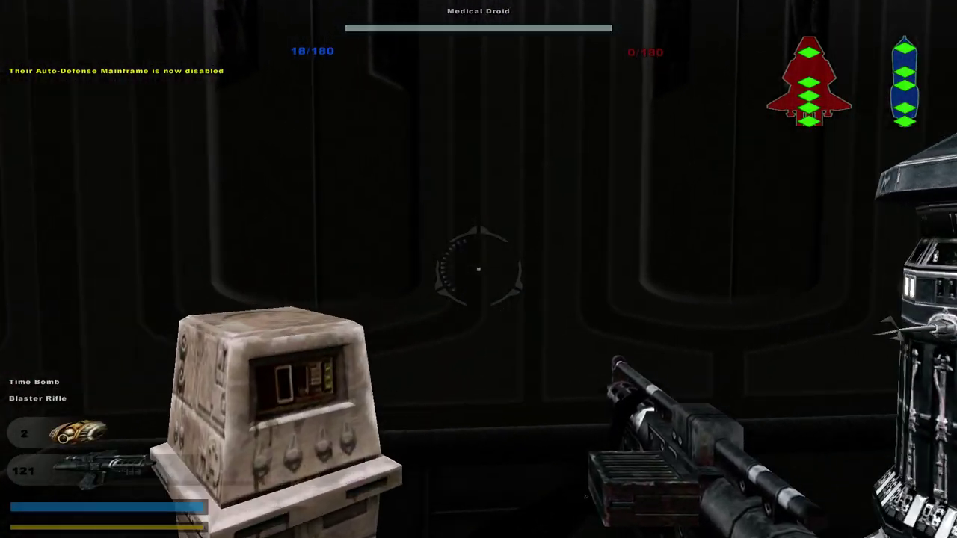
key(w)
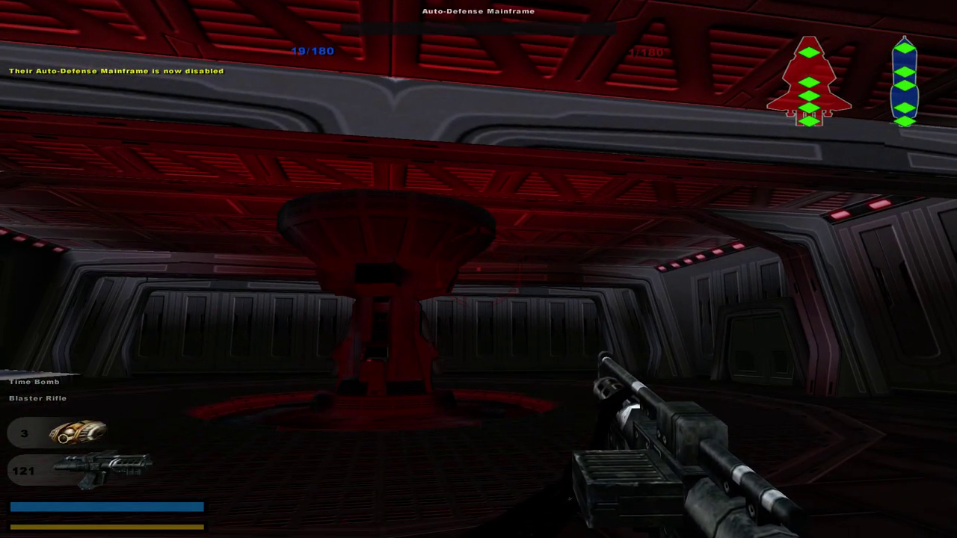
key(w)
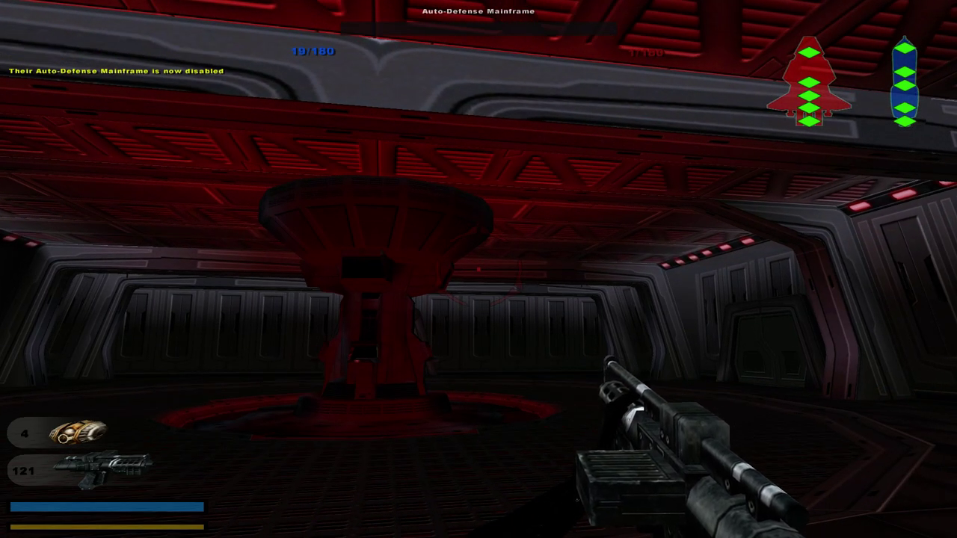
key(m)
key(m)
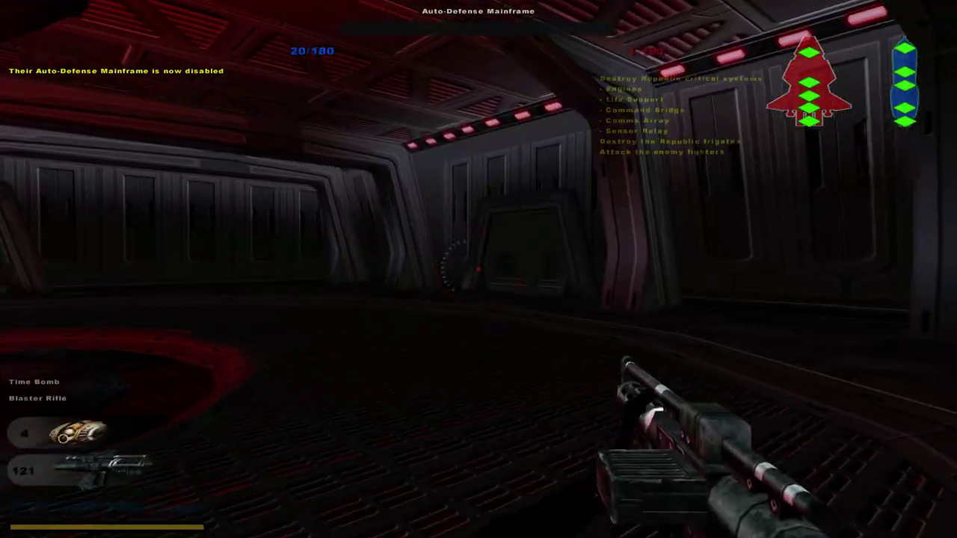
key(m)
key(m)
key(m)
key(m)
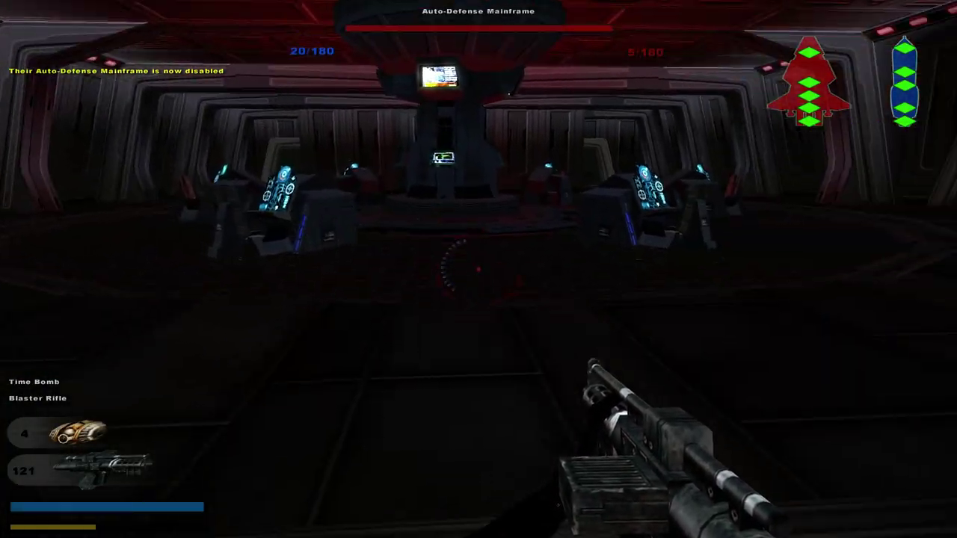
key(w)
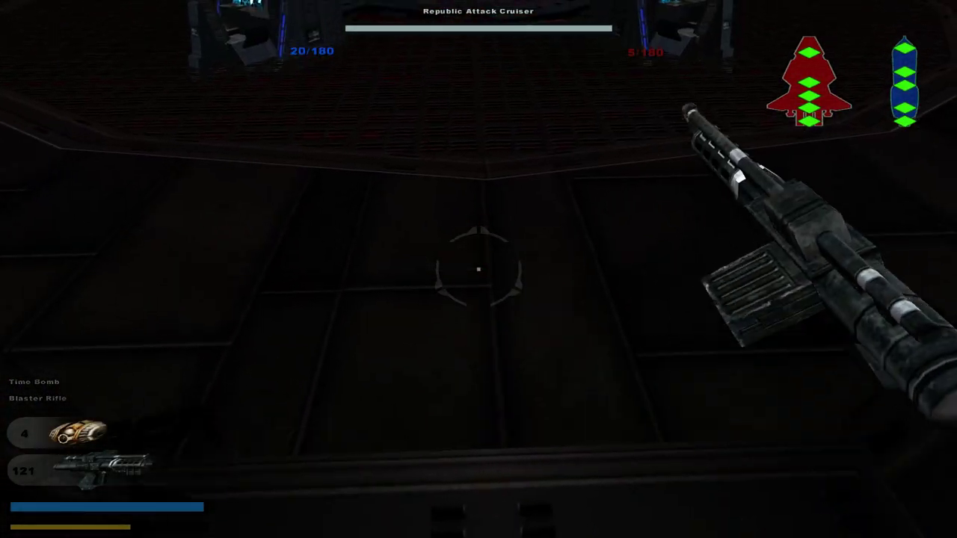
Step: Check the battlefield map and head down the corridor to the Shield Generator column
key(m)
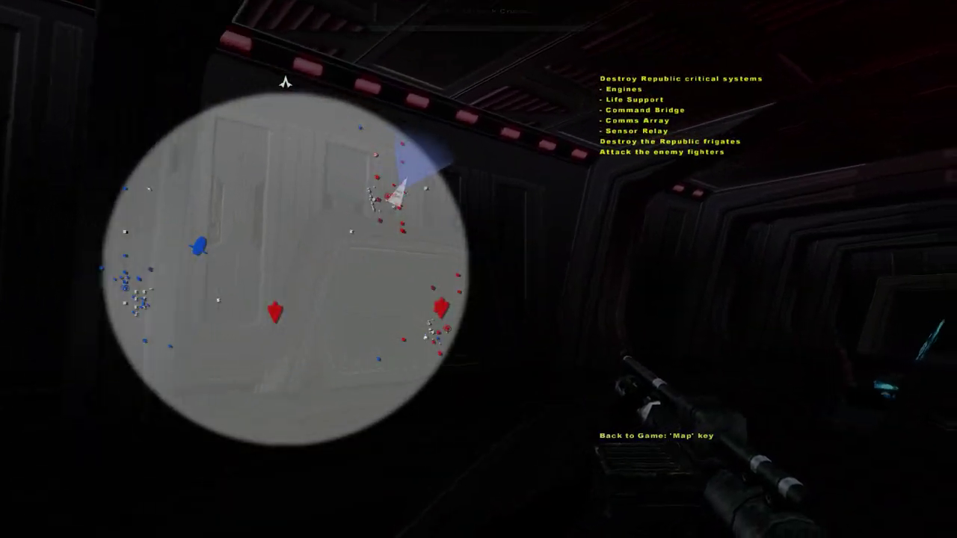
key(m)
key(w)
key(m)
key(m)
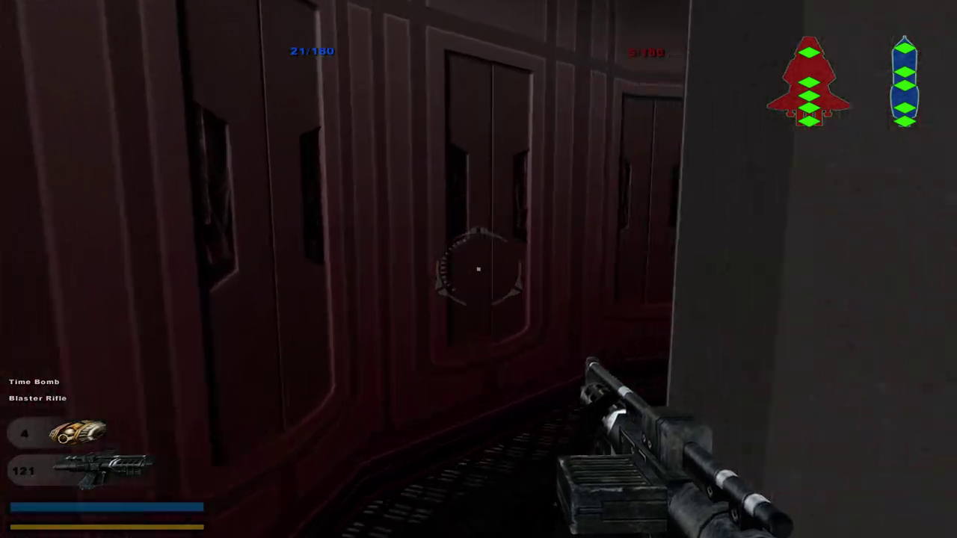
key(w)
key(w)
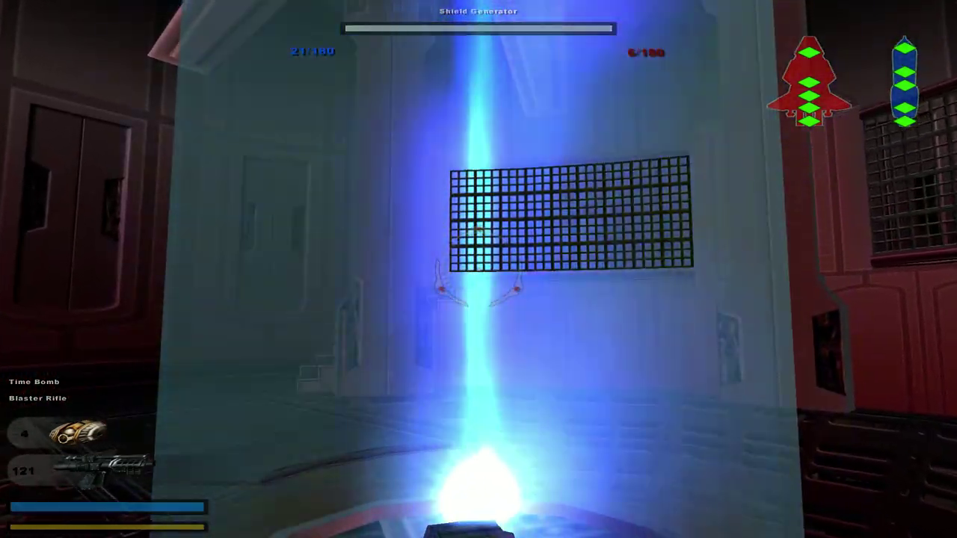
Step: Throw two time bombs at the Shield Generator column, backing off and firing on it
right_click(478, 269)
key(s)
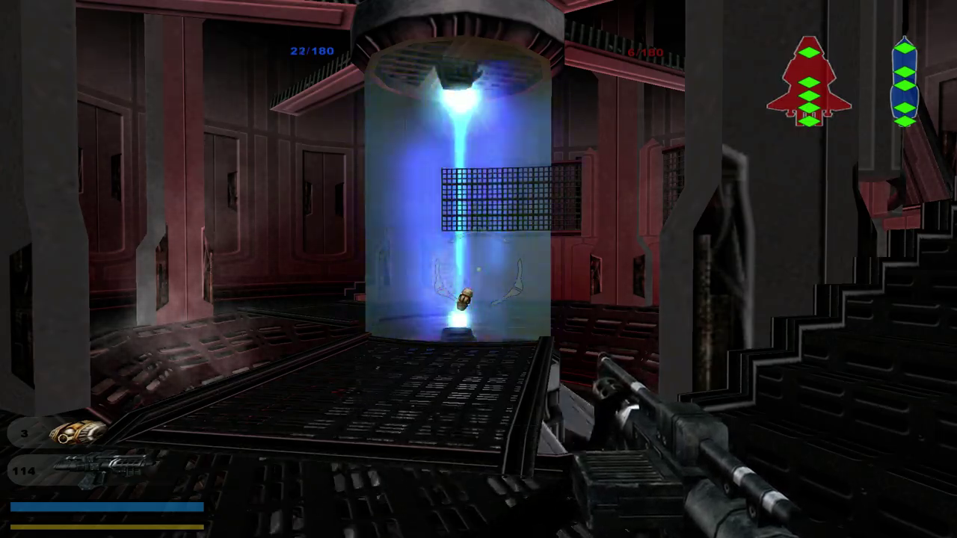
key(w)
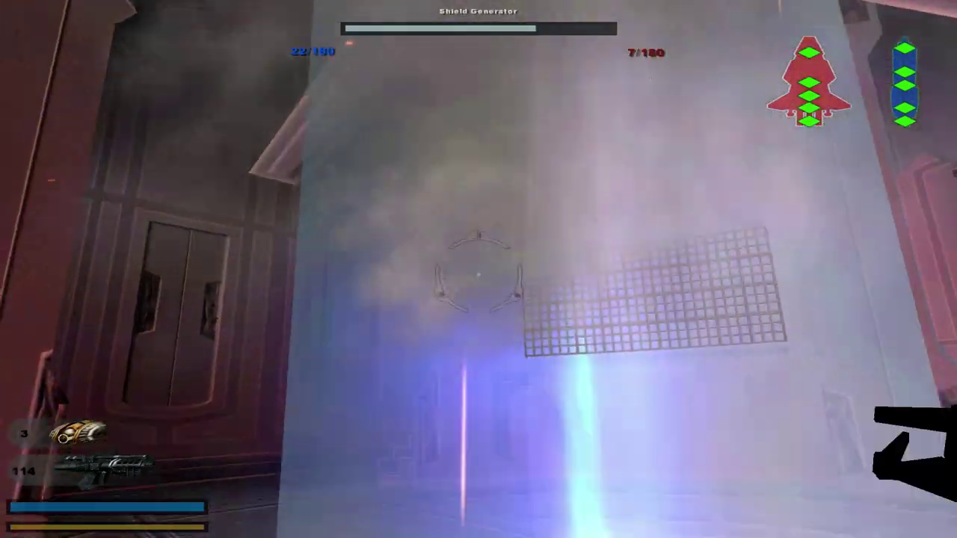
right_click(479, 269)
key(s)
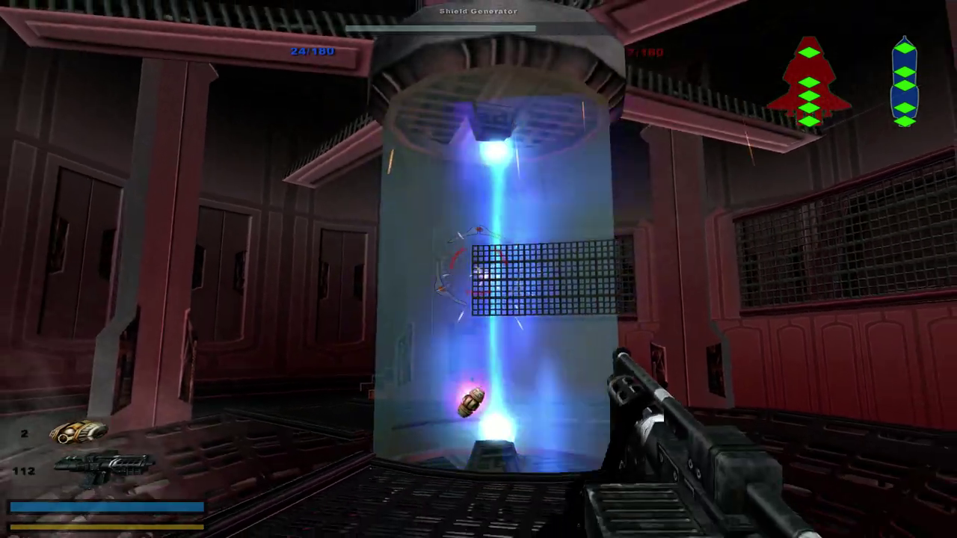
click(479, 269)
Step: Bomb and shoot the column again, throw the last time bomb, then turn away
drag(478, 269, 479, 112)
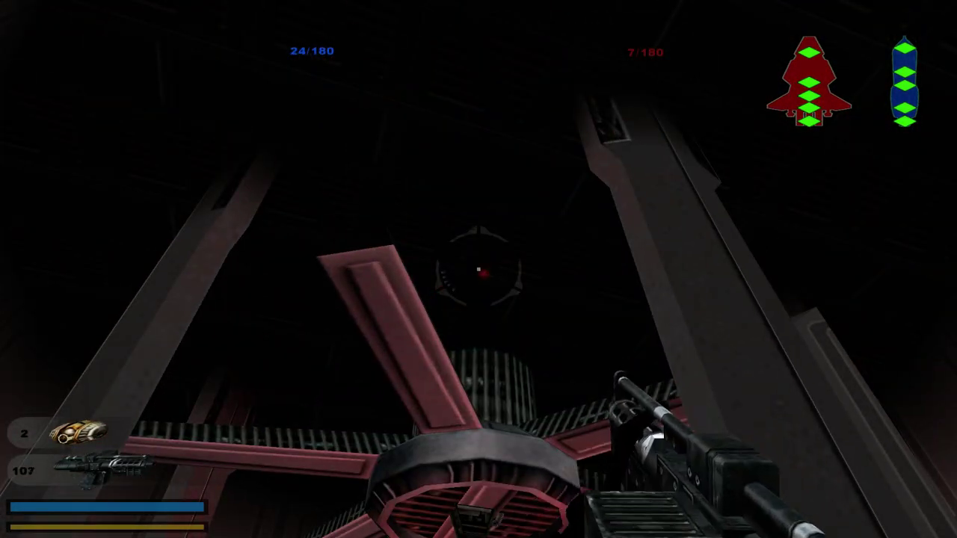
drag(478, 269, 374, 419)
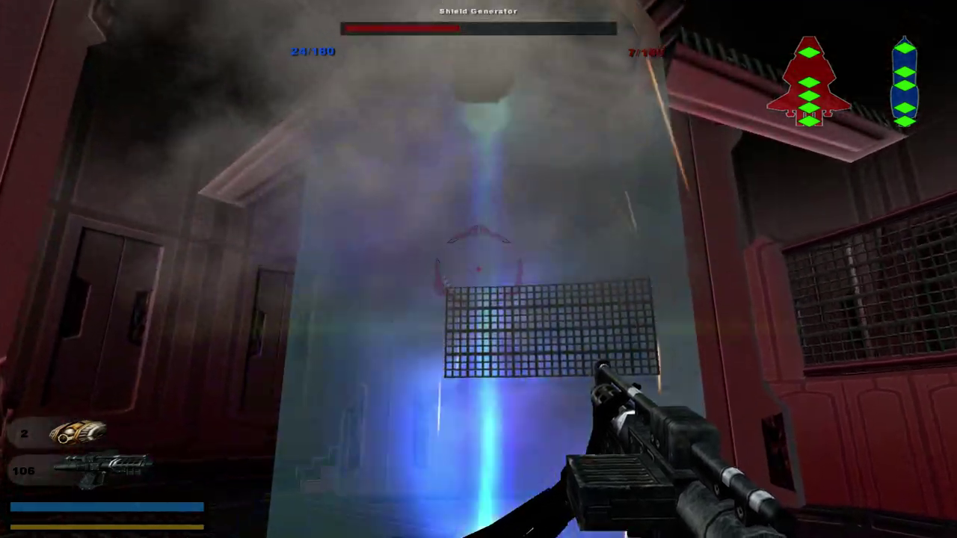
drag(478, 269, 478, 149)
right_click(478, 269)
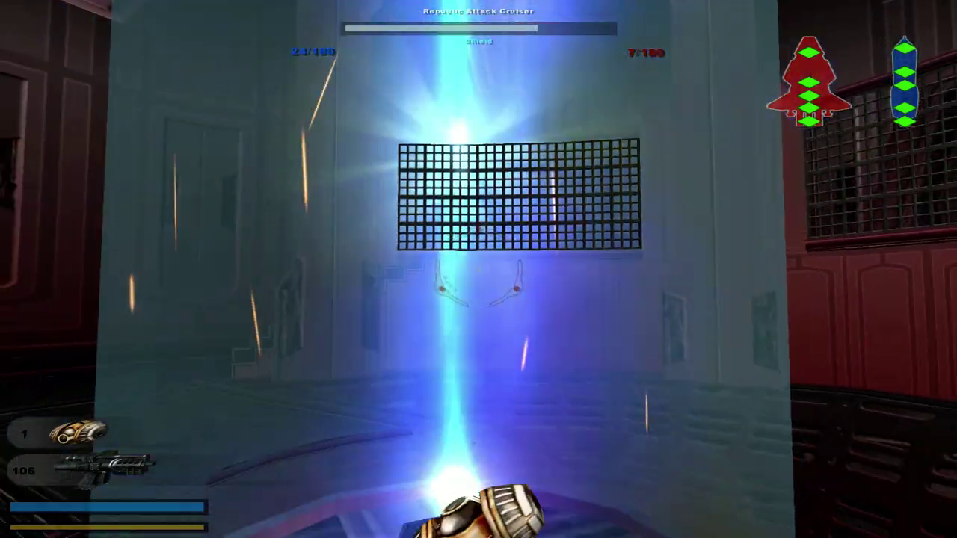
key(s)
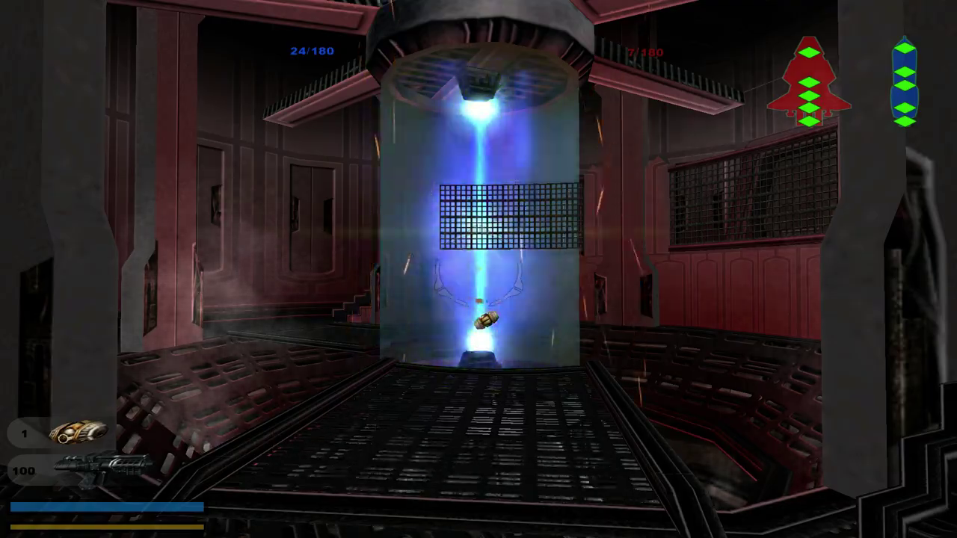
key(w)
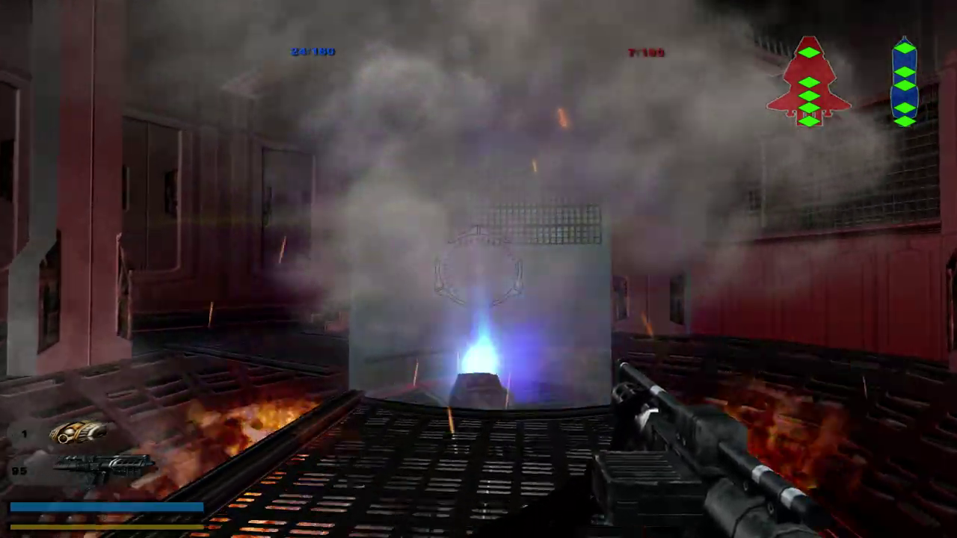
click(479, 269)
right_click(479, 269)
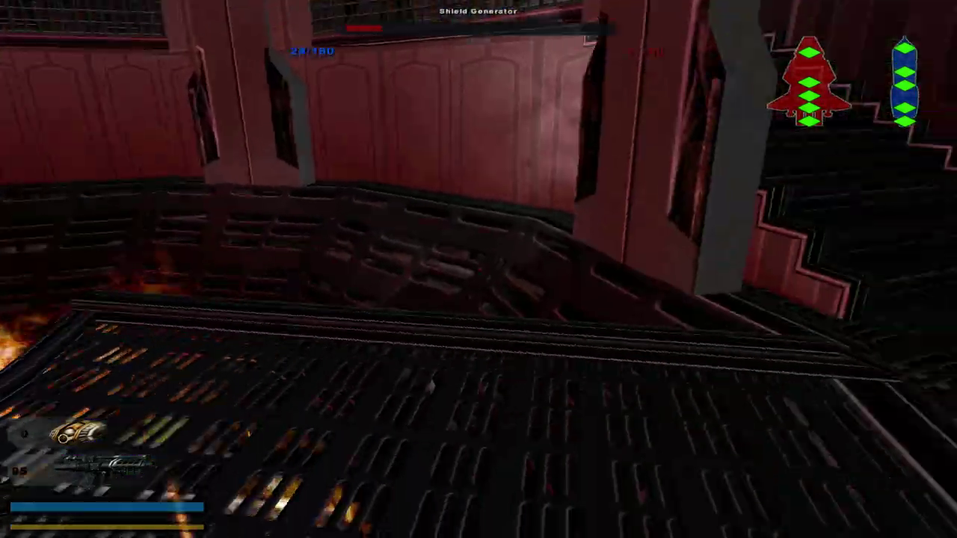
drag(478, 269, 299, 224)
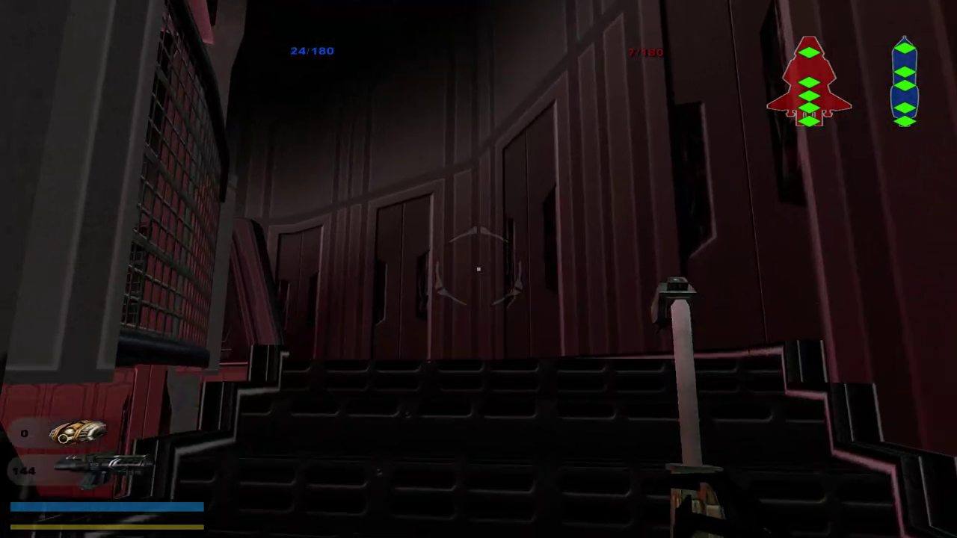
Step: Walk through the corridors toward the door, checking the objectives map twice
key(m)
key(m)
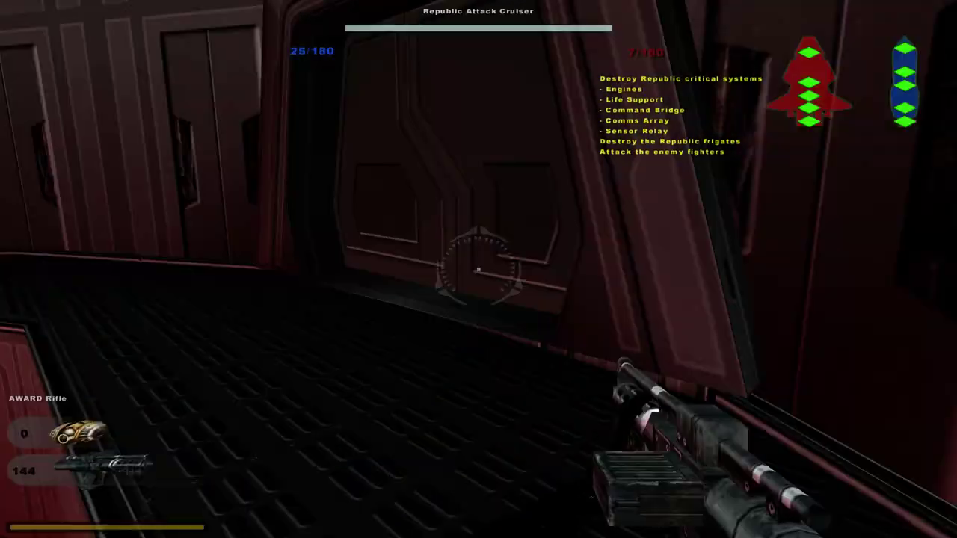
key(w)
key(w)
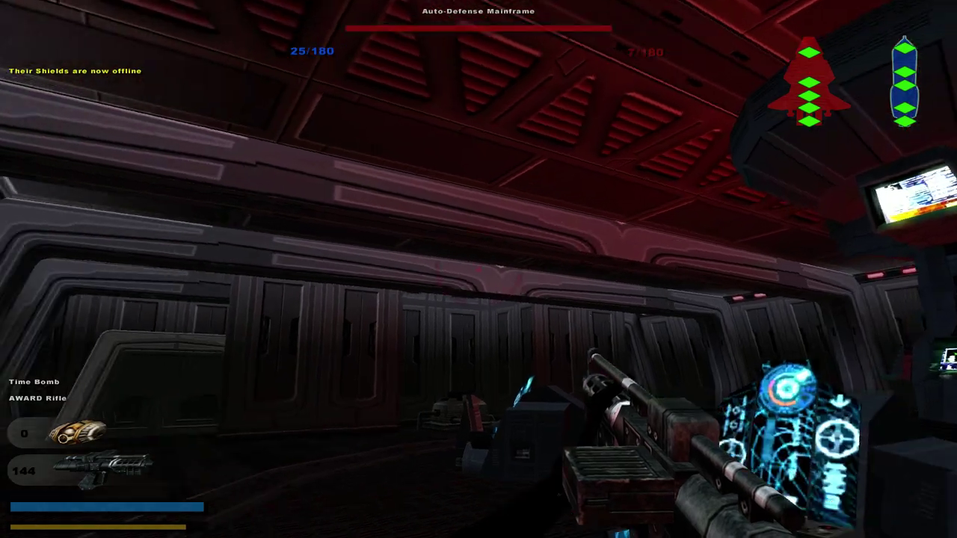
key(m)
key(m)
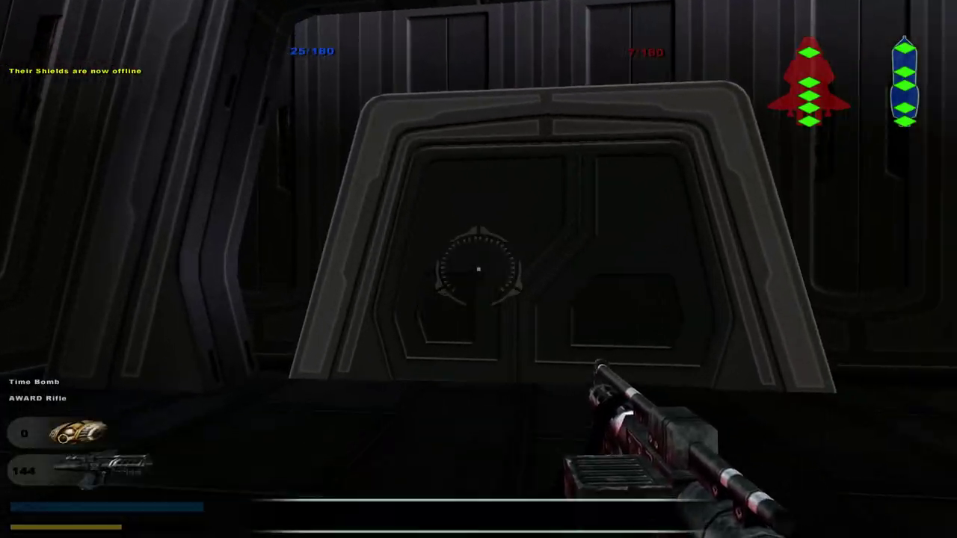
key(m)
key(m)
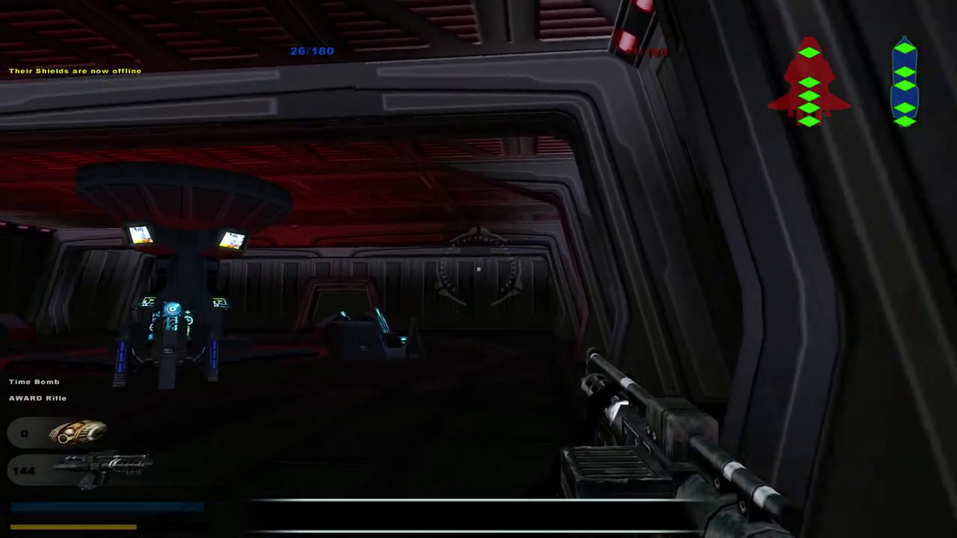
key(w)
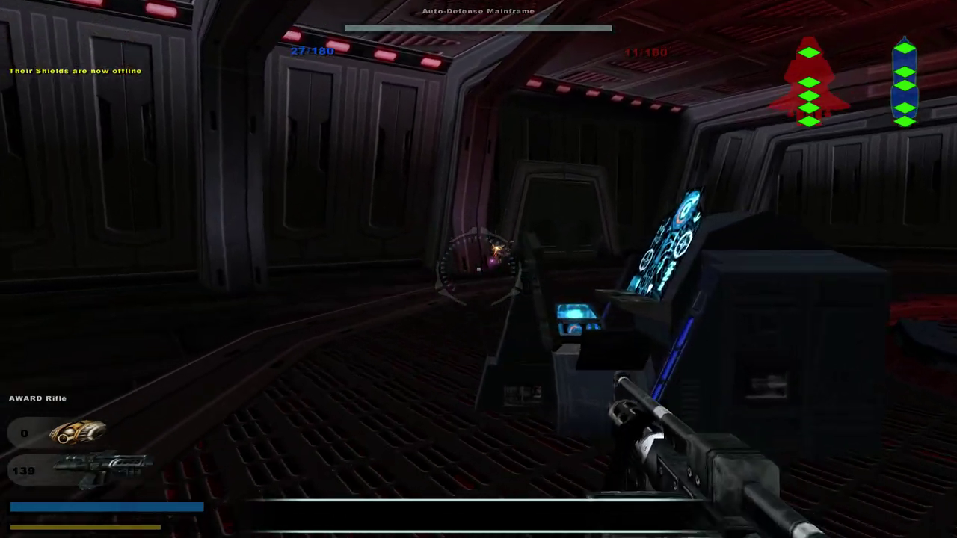
key(m)
key(m)
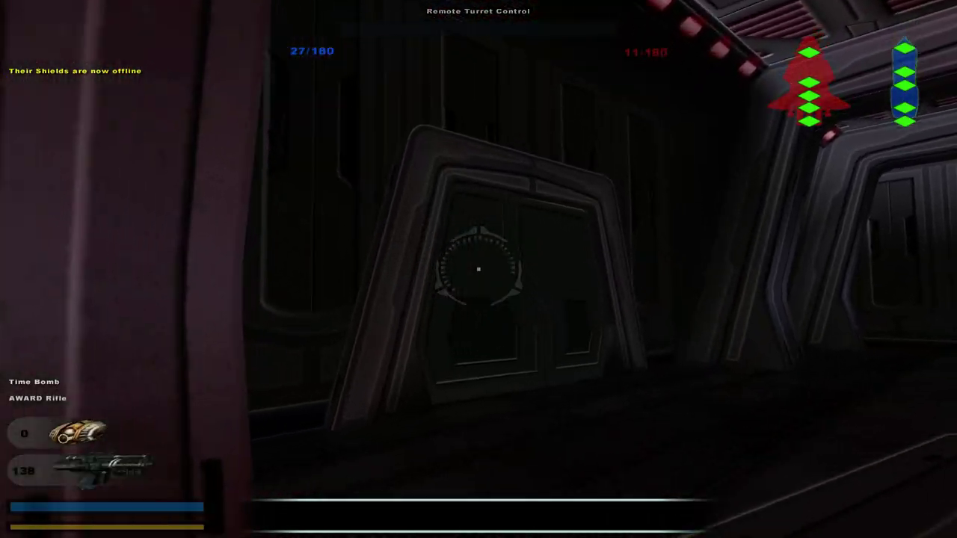
key(w)
key(w)
Step: Cross the large room into the red-lit mainframe room and move around past the droids
key(m)
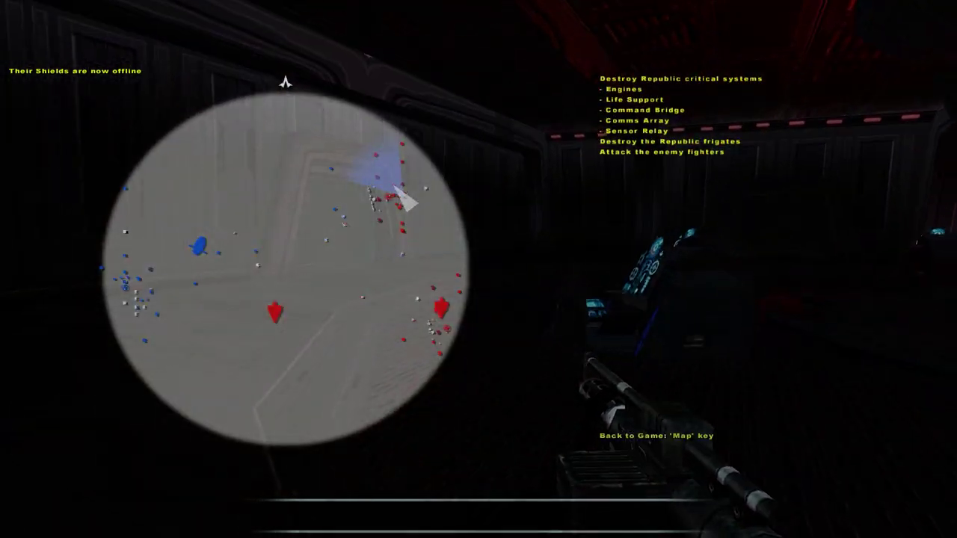
key(m)
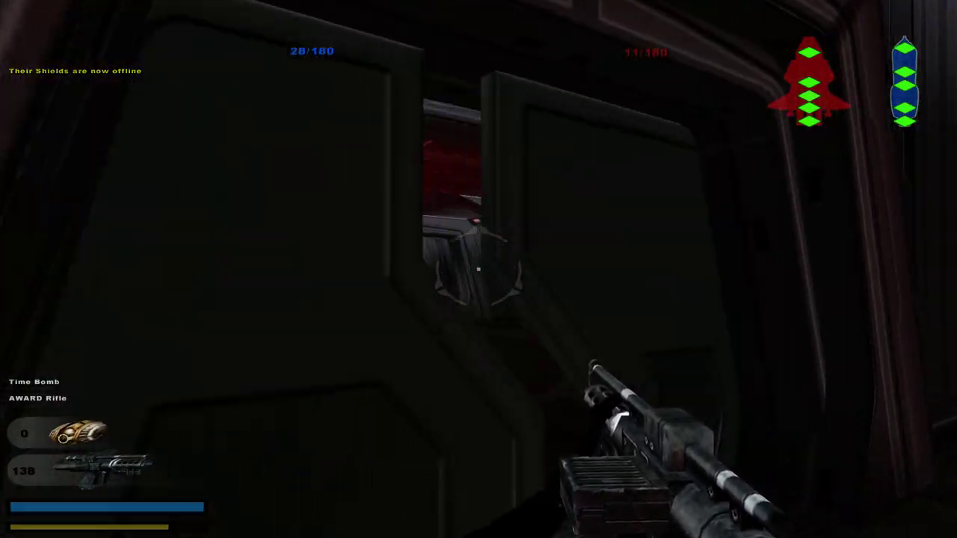
key(w)
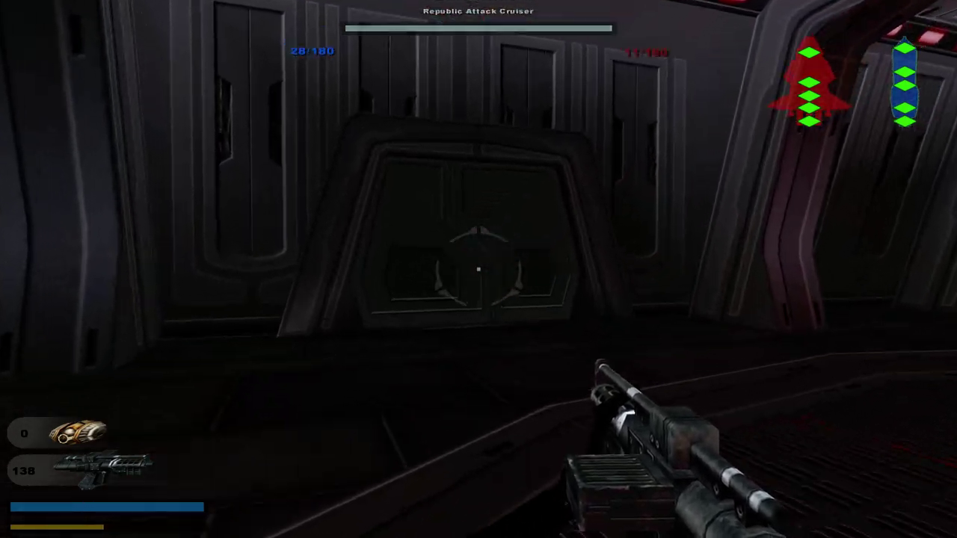
key(w)
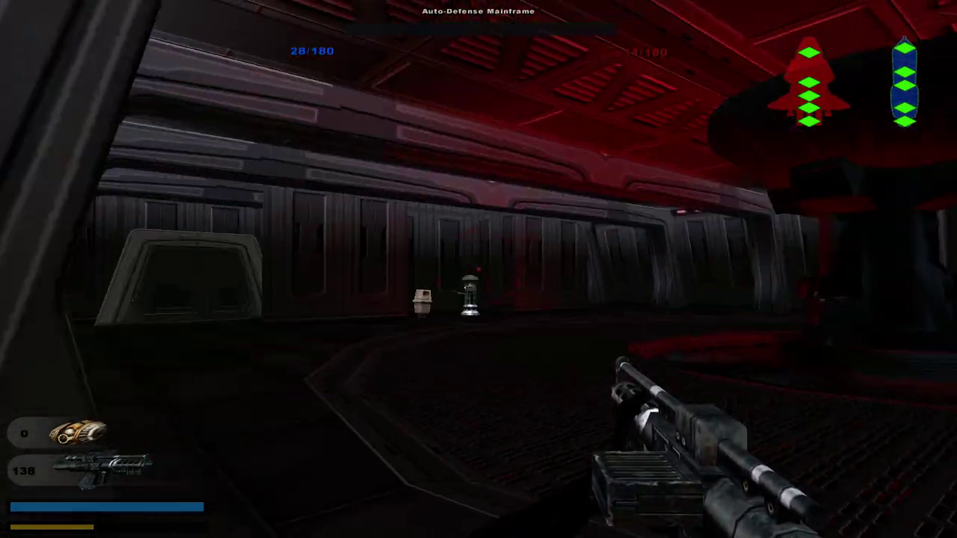
key(w)
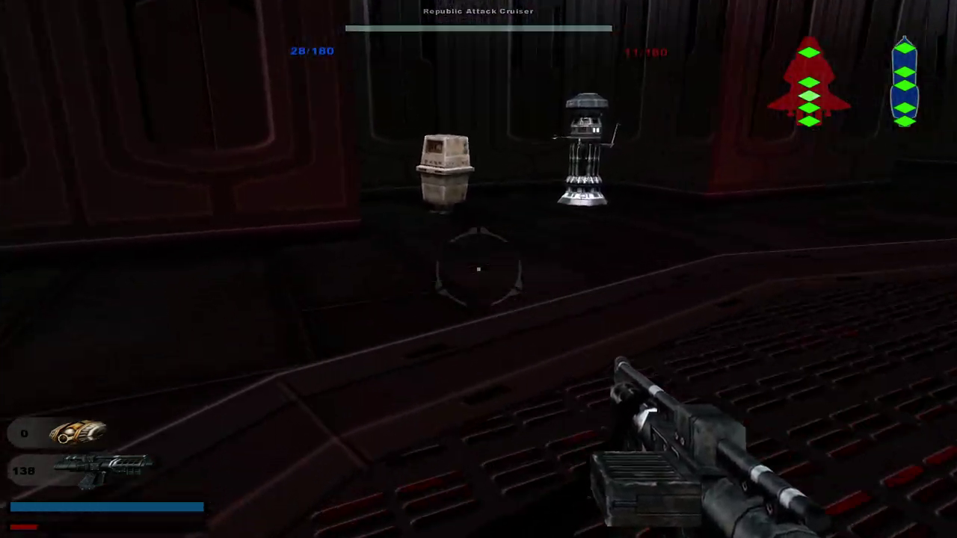
key(w)
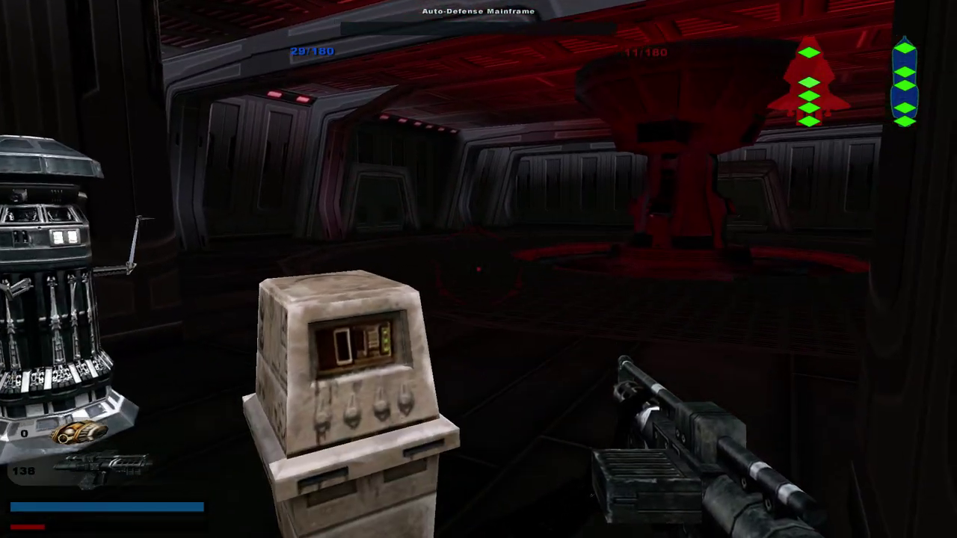
key(w)
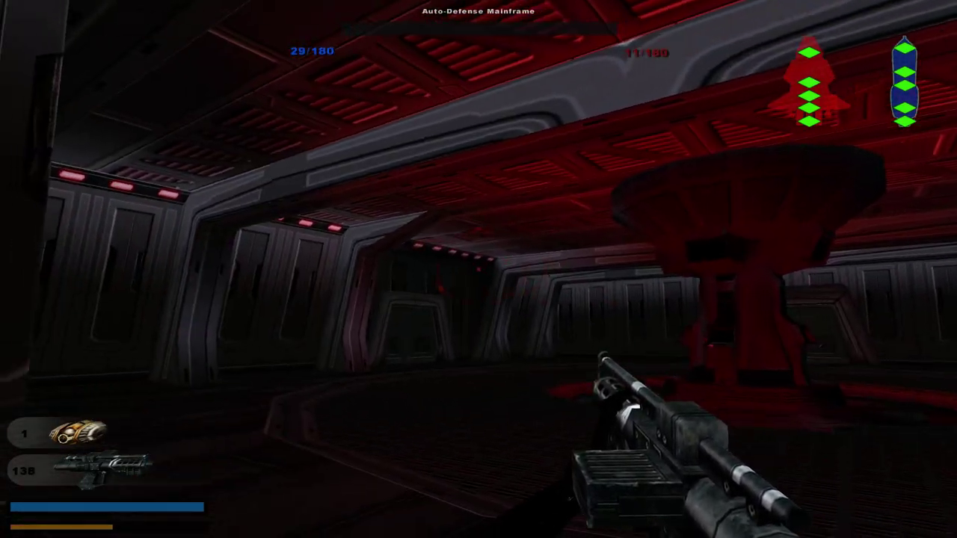
key(w)
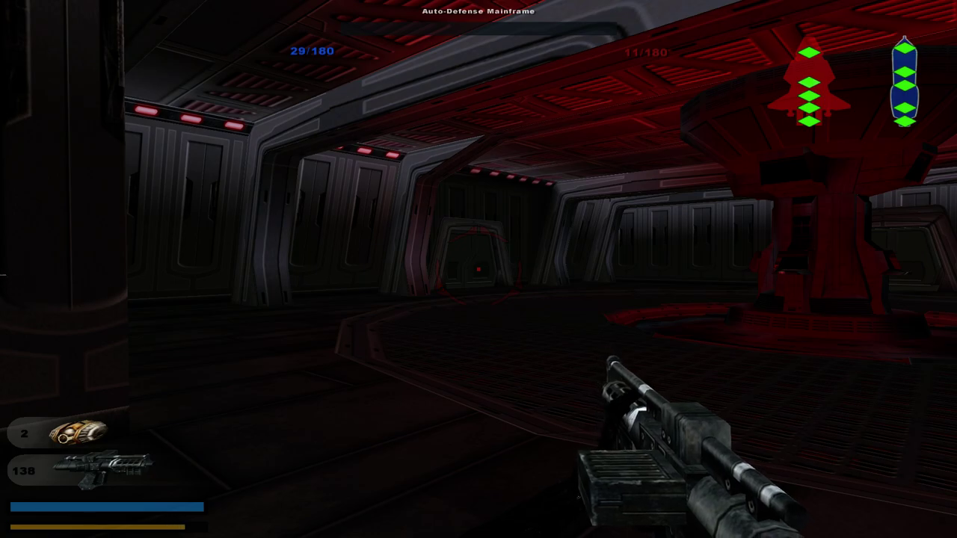
key(w)
key(w)
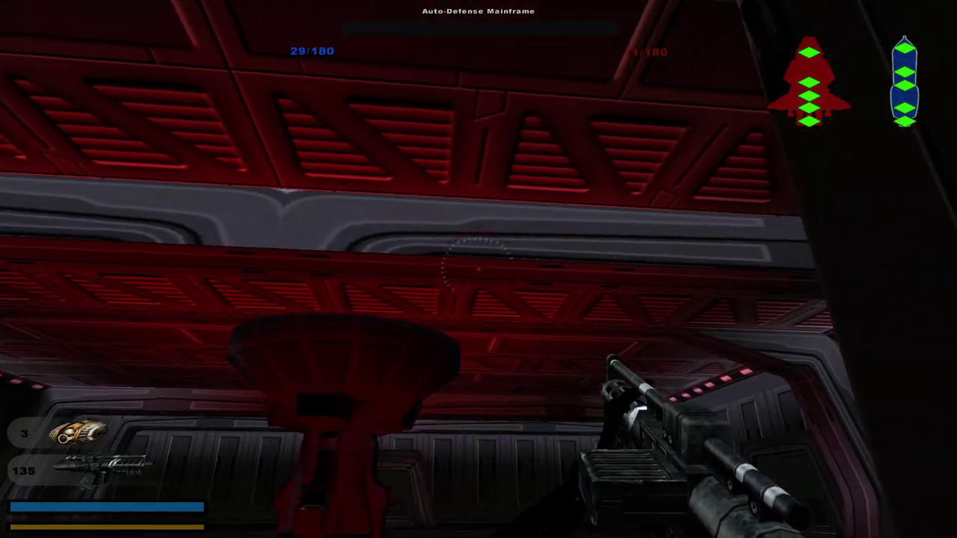
key(w)
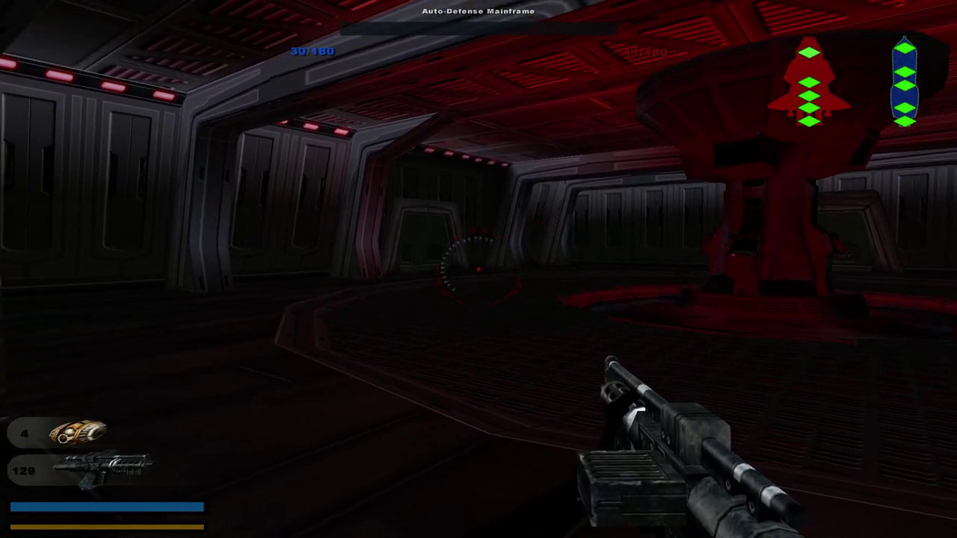
Step: Check the map, enter the control room, and destroy the Auto Turret above the consoles
key(w)
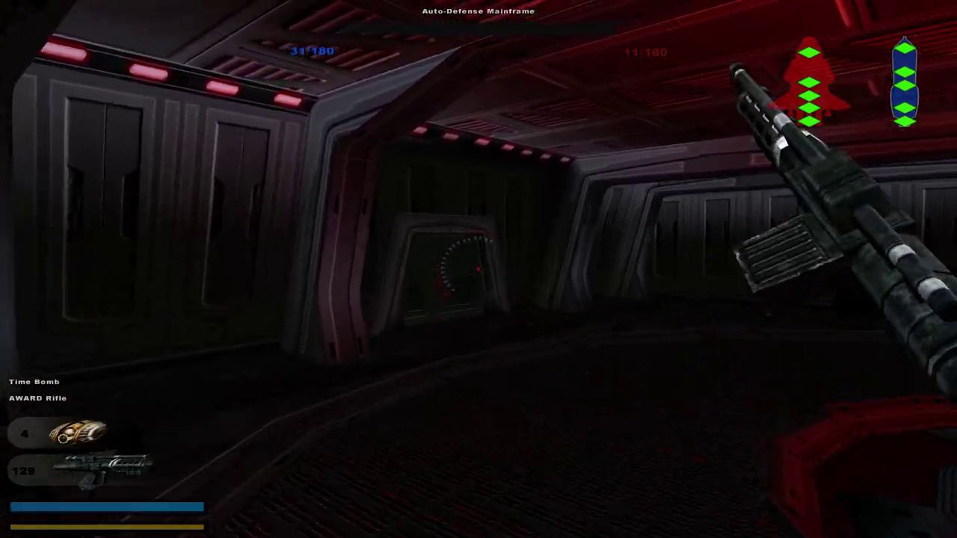
key(m)
key(m)
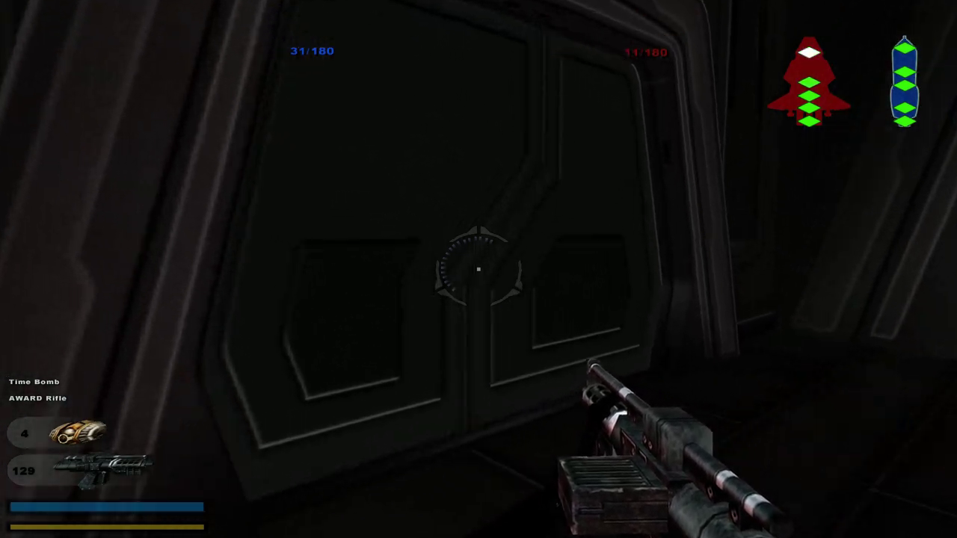
key(w)
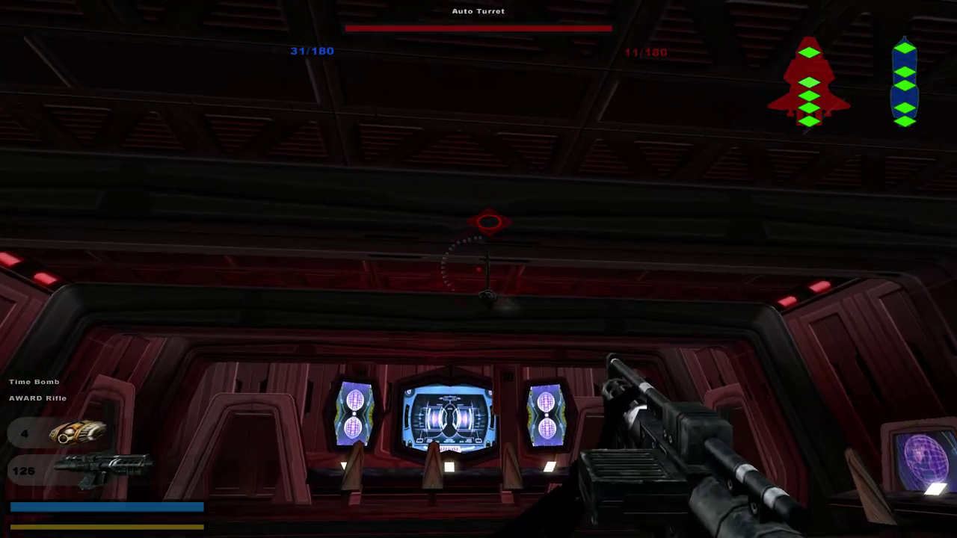
click(478, 269)
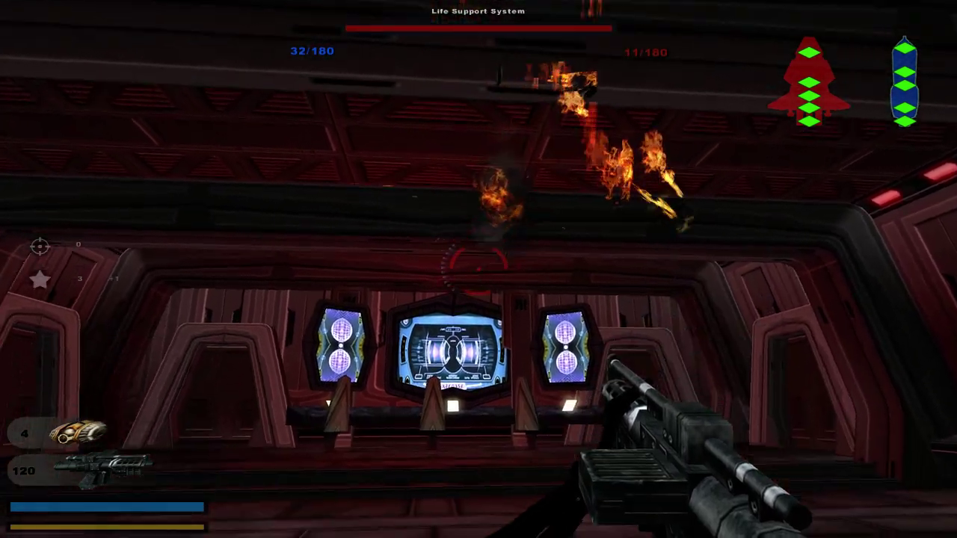
Step: Shoot and throw detonators at the Life Support System console, backing away from each blast
key(w)
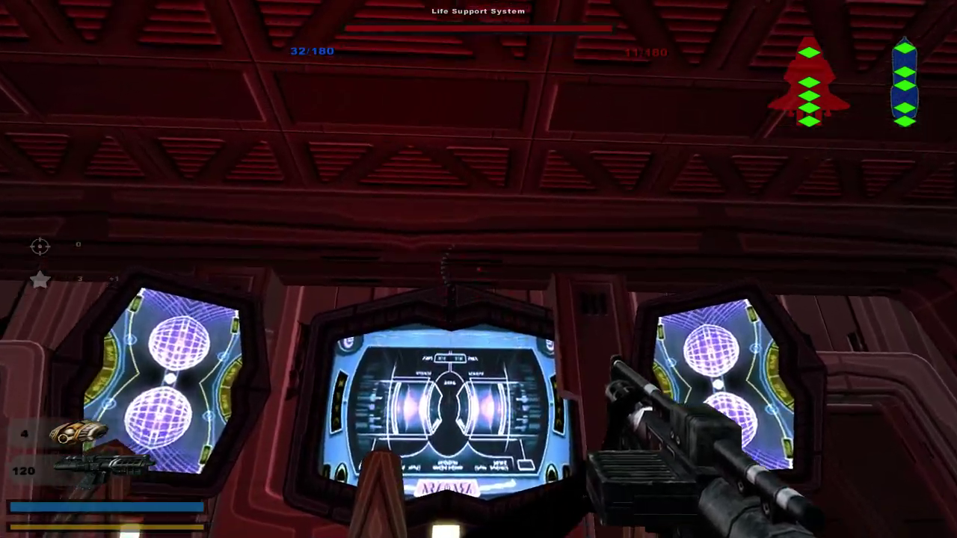
key(w)
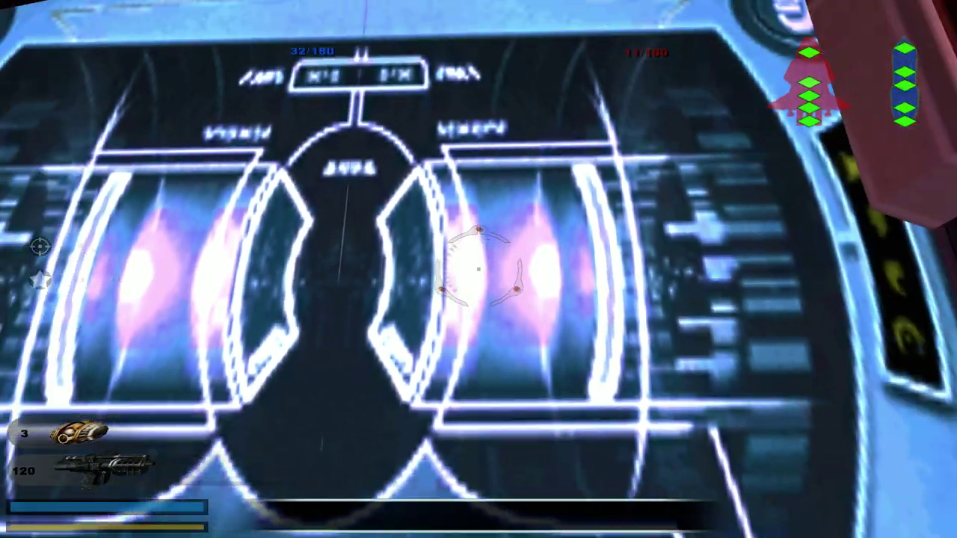
key(s)
click(478, 269)
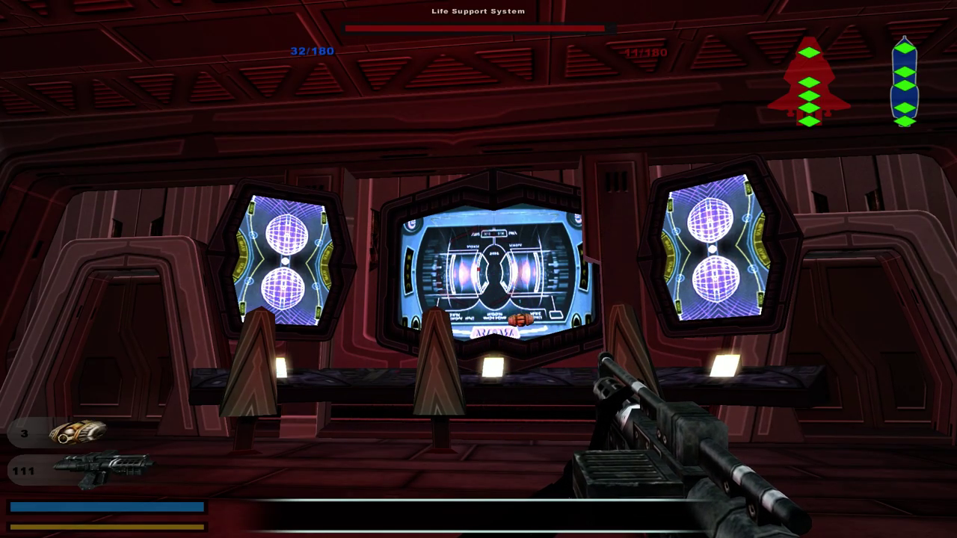
key(w)
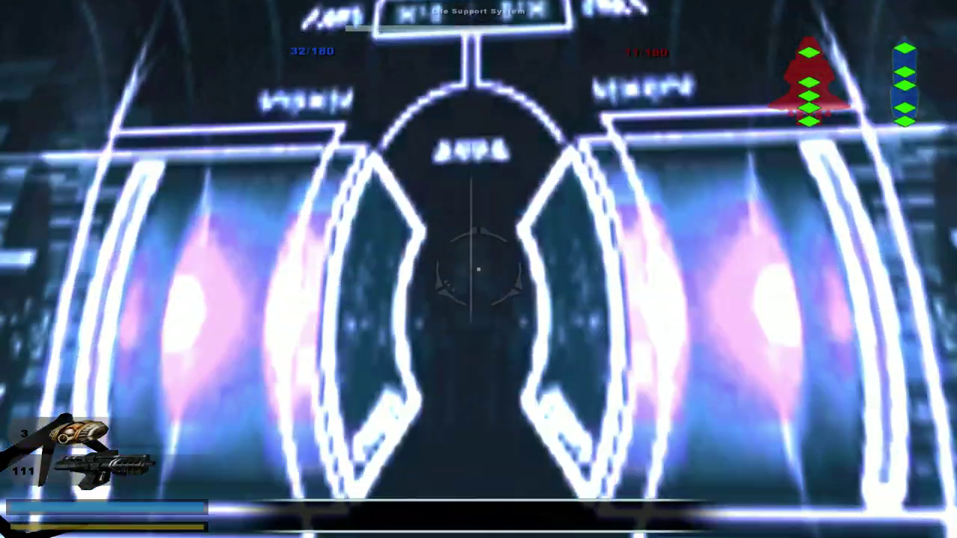
key(s)
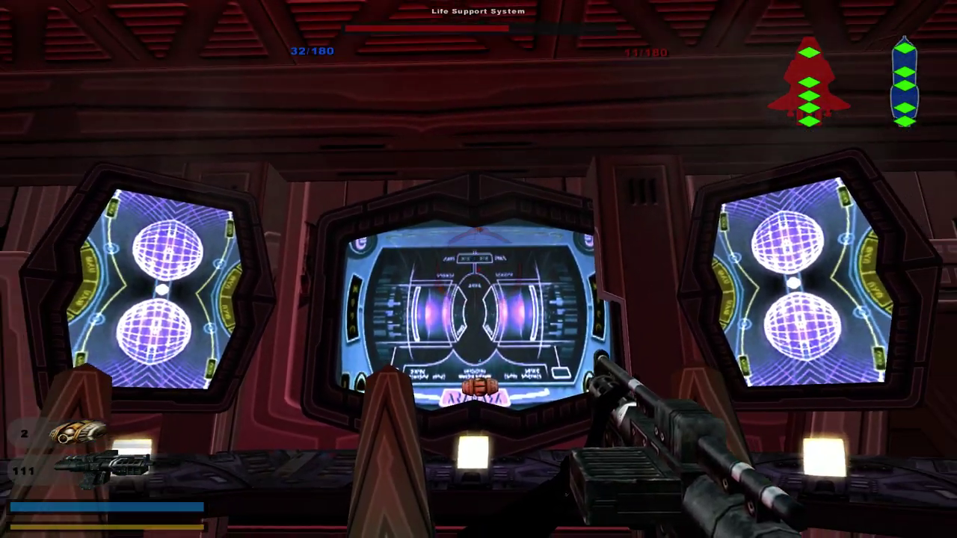
drag(478, 269, 224, 314)
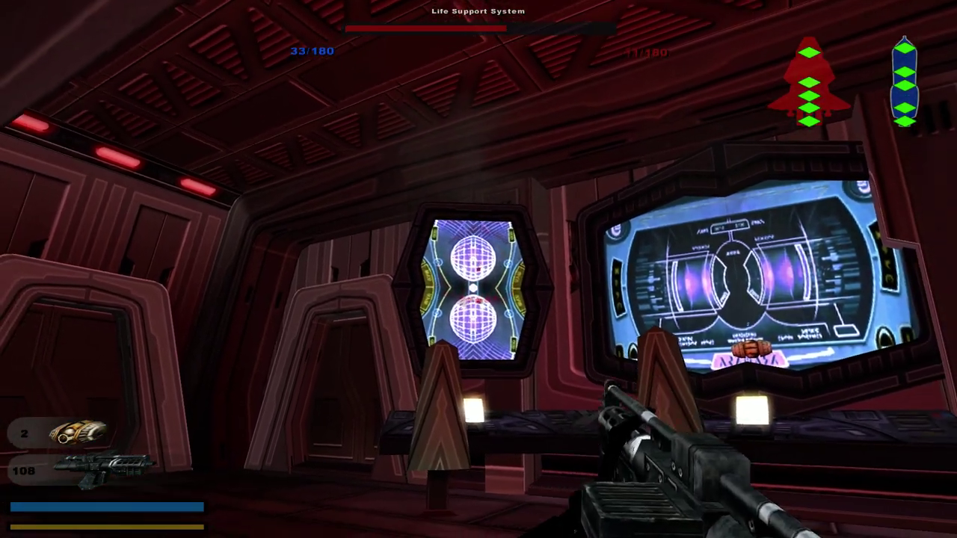
click(478, 269)
key(w)
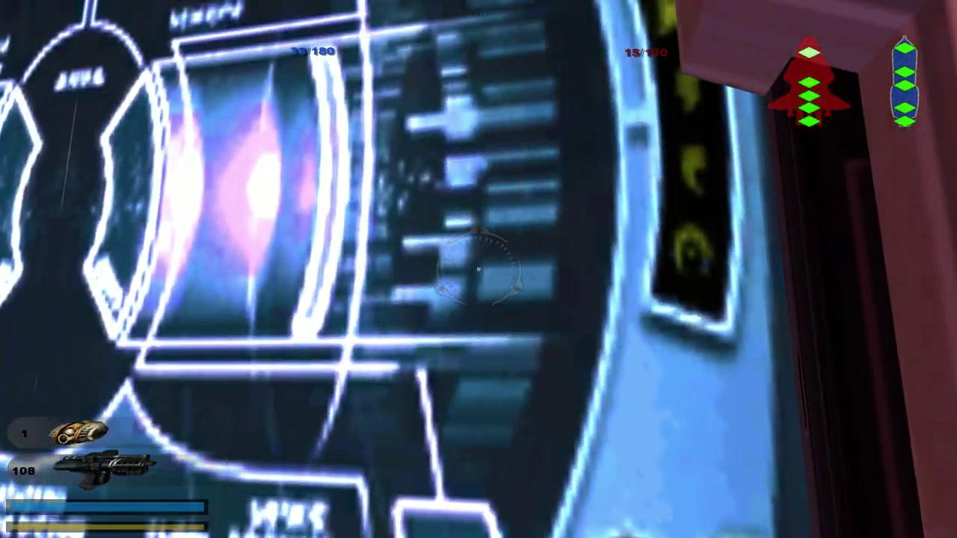
right_click(478, 269)
key(s)
Step: Check the objectives map and shoot down the auto turret
key(m)
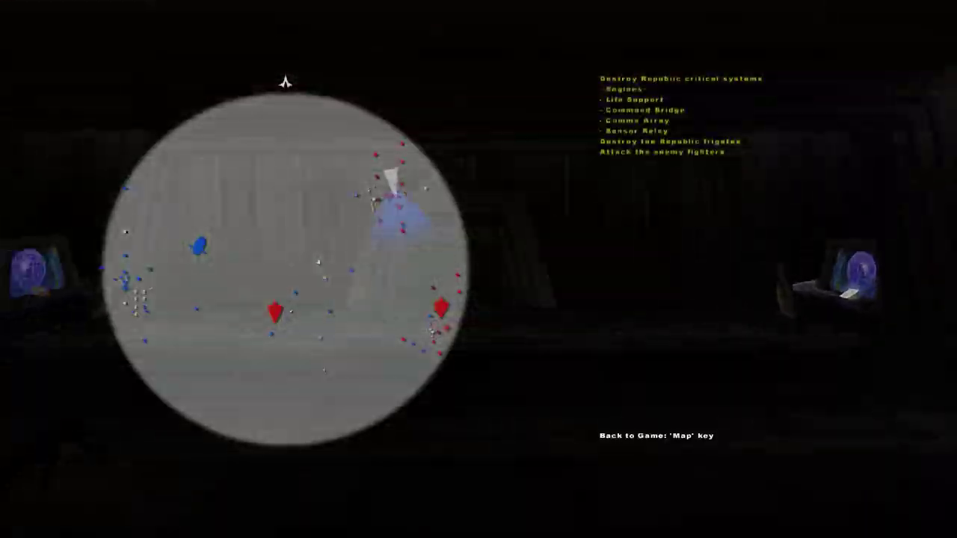
key(m)
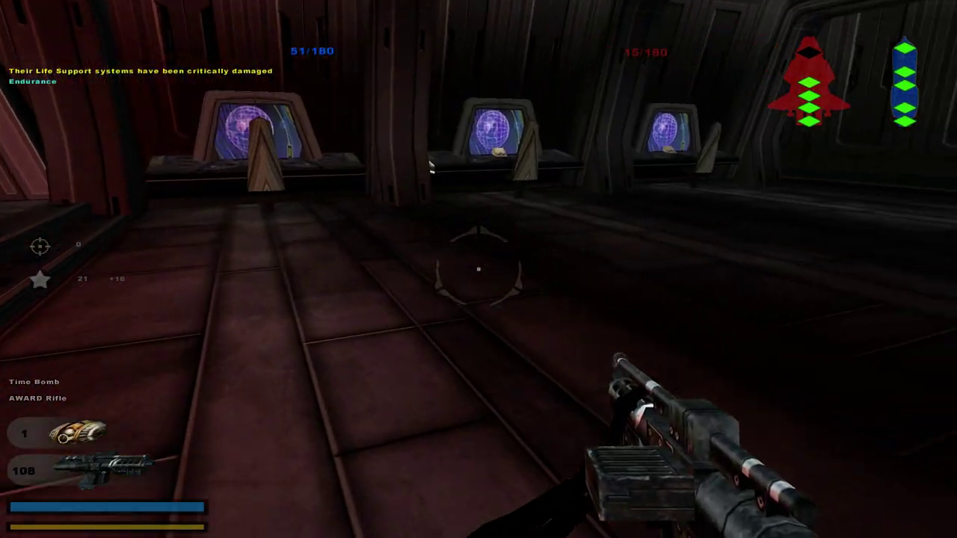
key(m)
key(m)
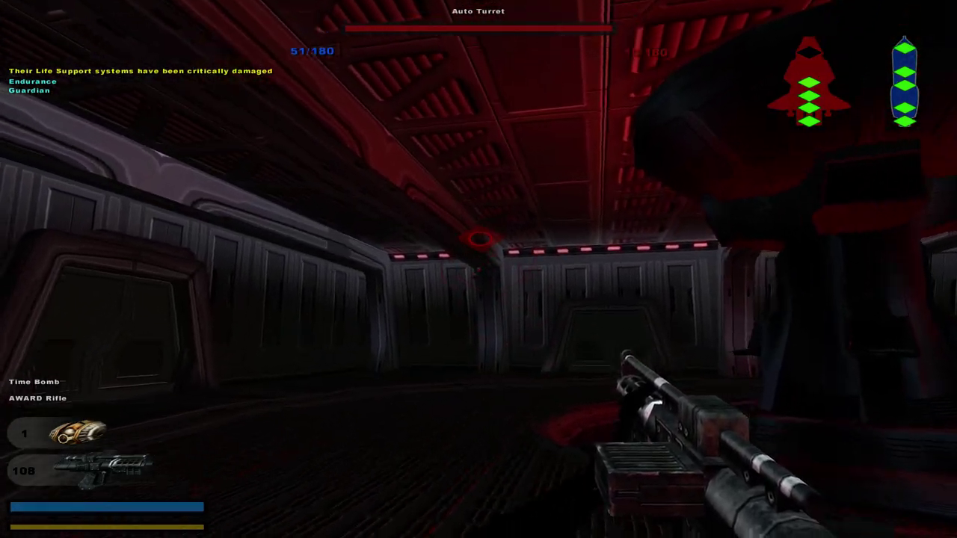
click(478, 269)
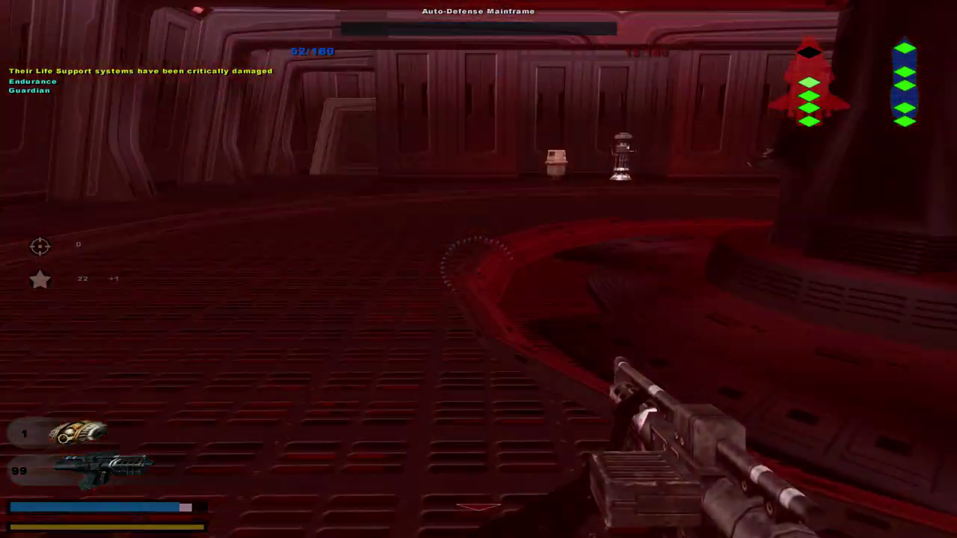
Step: Walk into the red-lit corridor and destroy the ceiling auto turret, checking the map
key(m)
key(m)
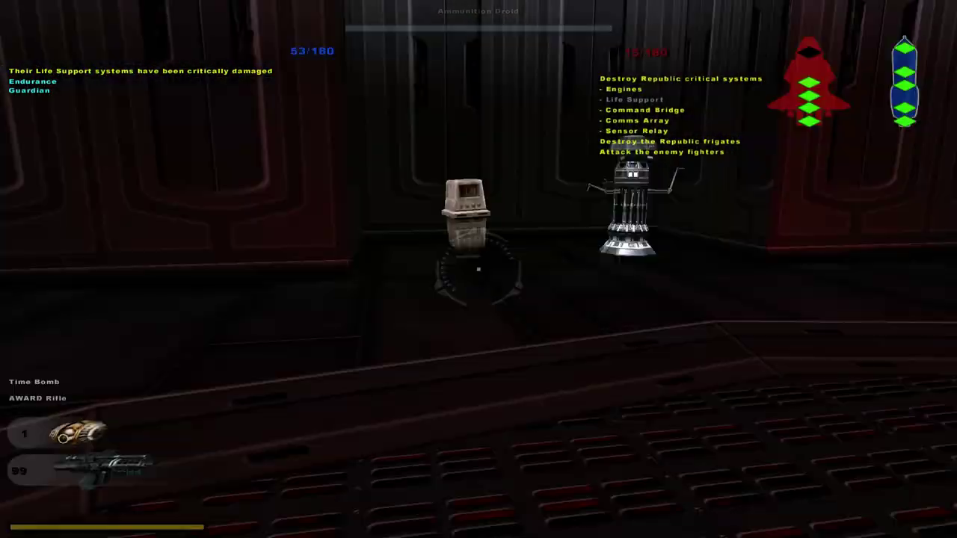
key(w)
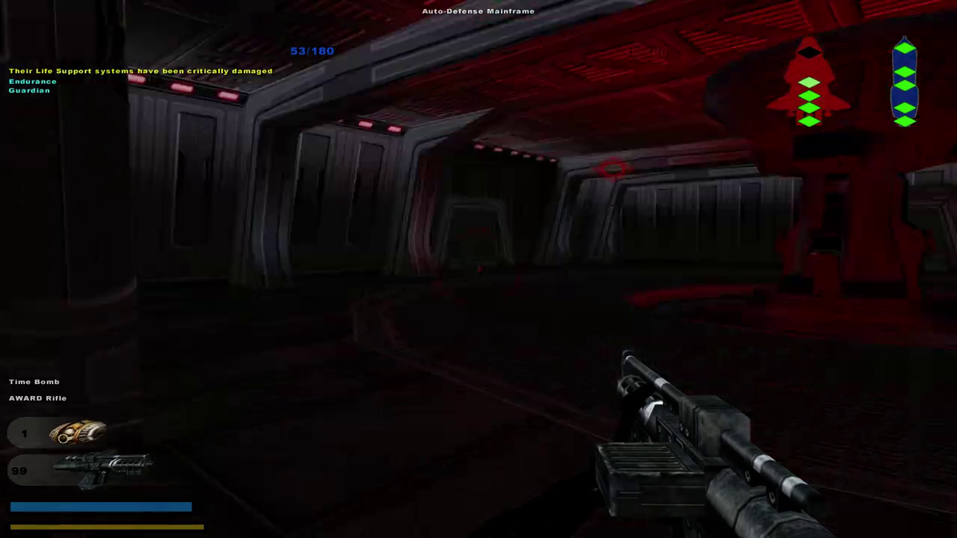
click(478, 269)
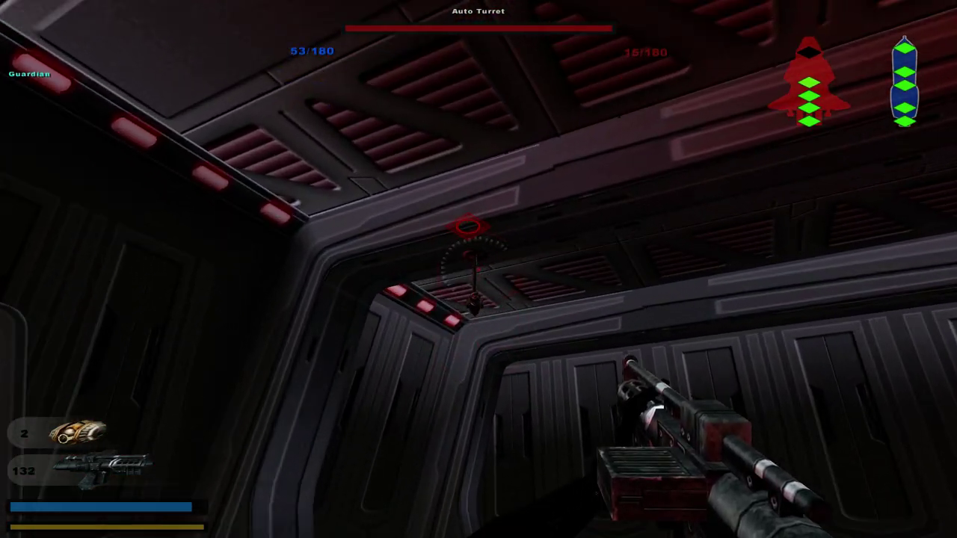
click(478, 269)
key(m)
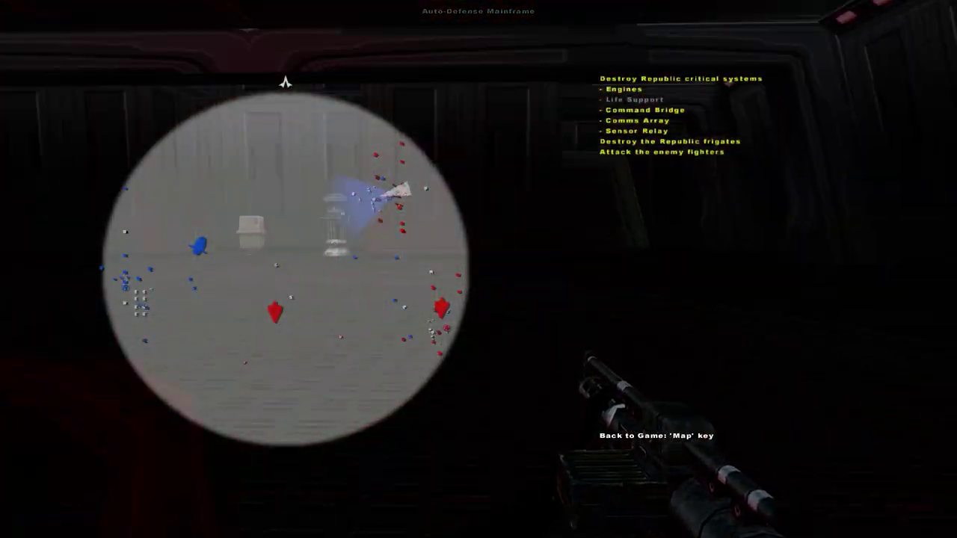
key(m)
Step: Walk past the droids through the doorway and along the hangar
key(w)
key(m)
key(m)
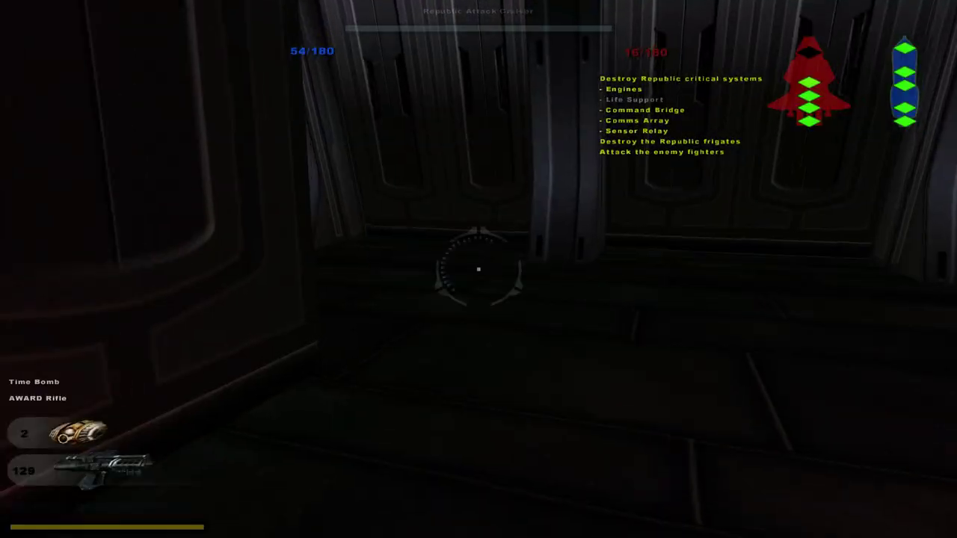
key(w)
key(w)
key(w)
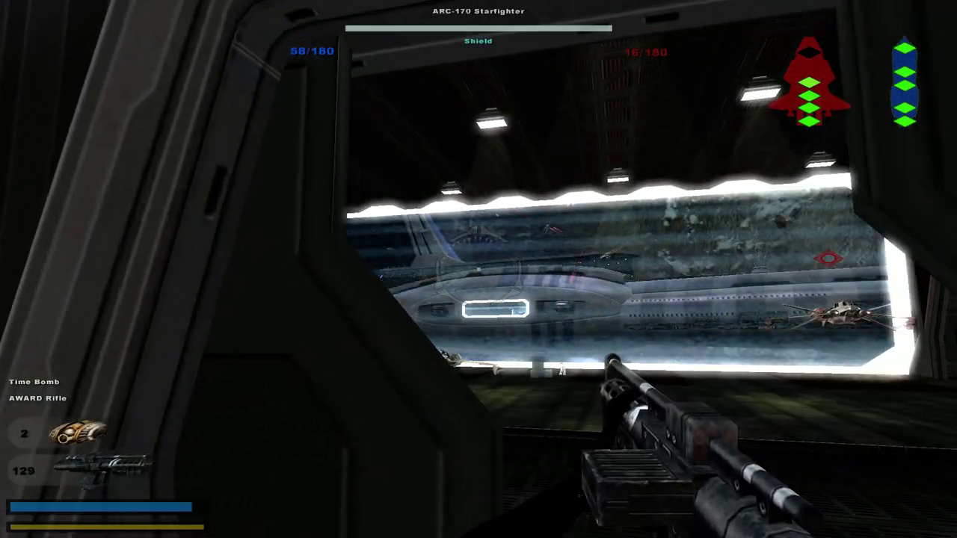
key(w)
key(w)
key(d)
key(w)
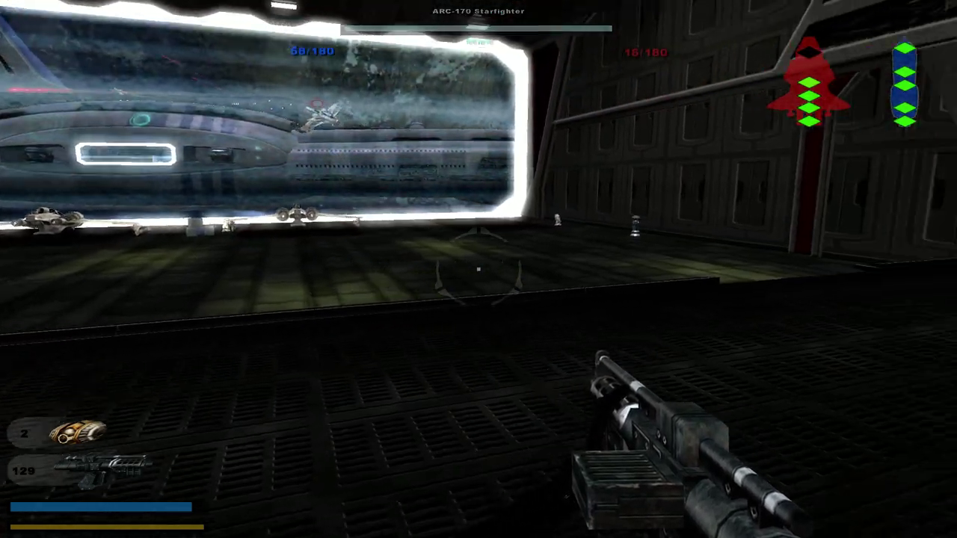
key(w)
key(w)
Step: Restock time bombs at the hangar's ammunition droid, checking the map along the way
key(m)
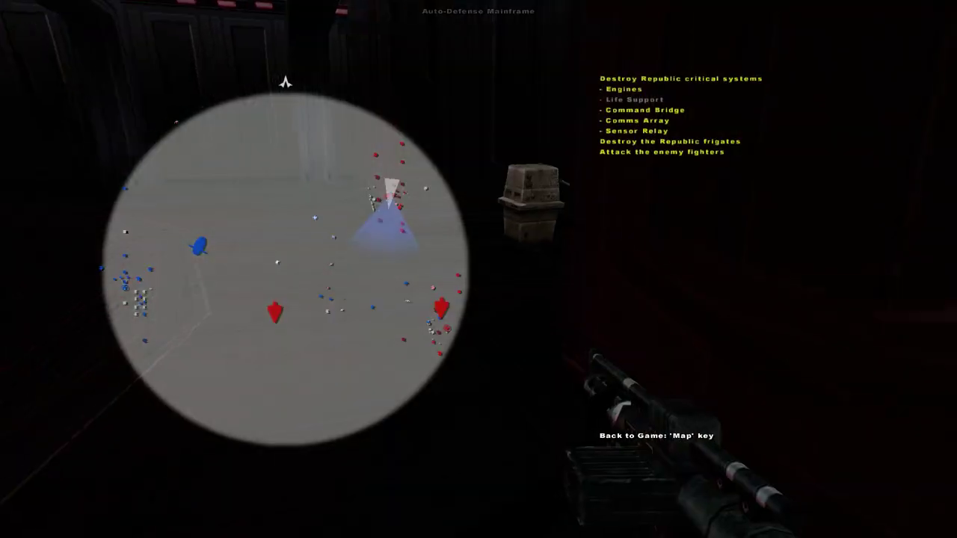
key(m)
key(w)
key(w)
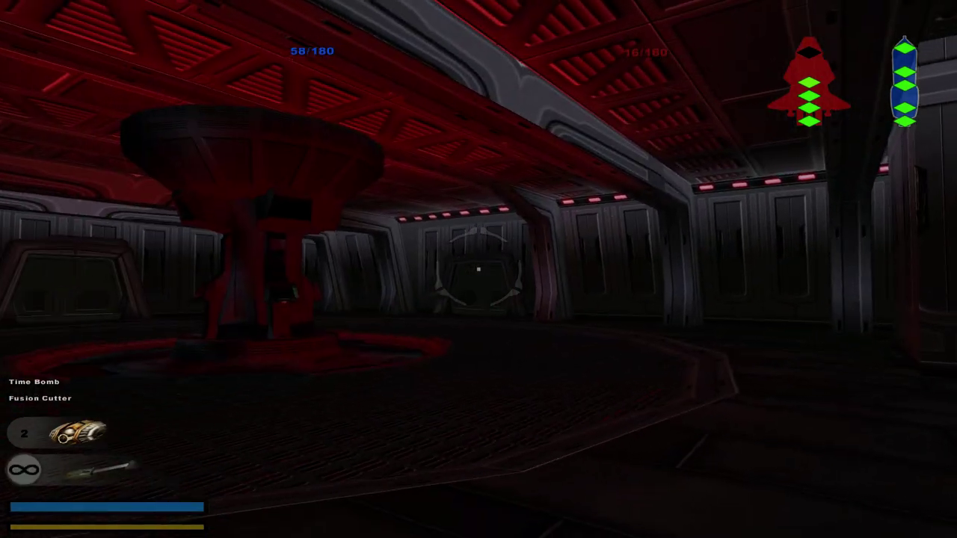
key(w)
key(m)
key(w)
key(w)
key(m)
key(m)
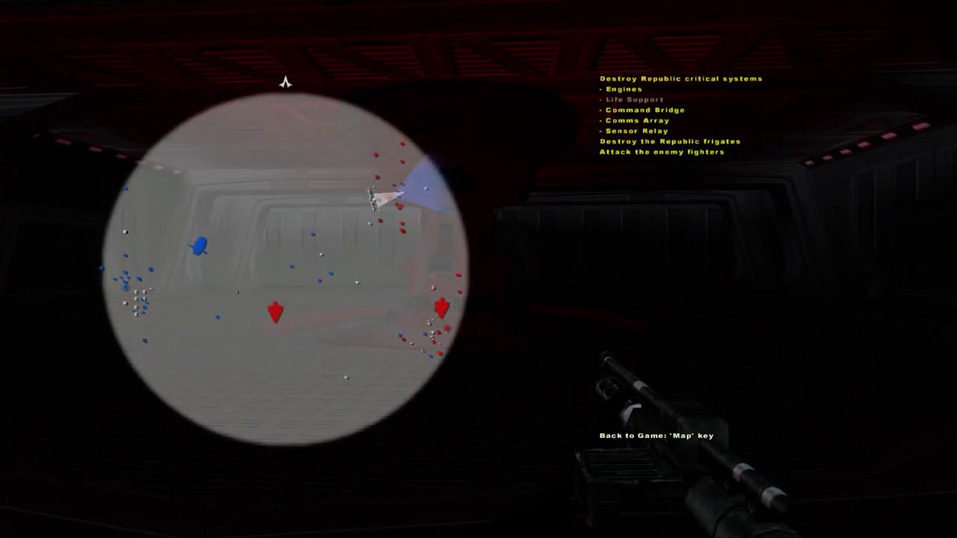
key(m)
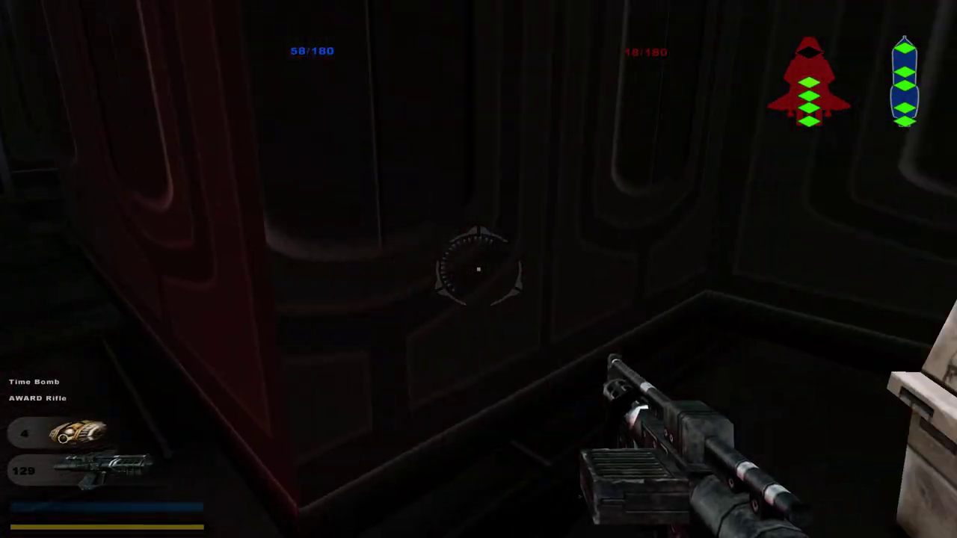
Step: Continue through the hangar past the droids to the hangar door, checking objectives
key(w)
key(w)
key(w)
key(m)
key(m)
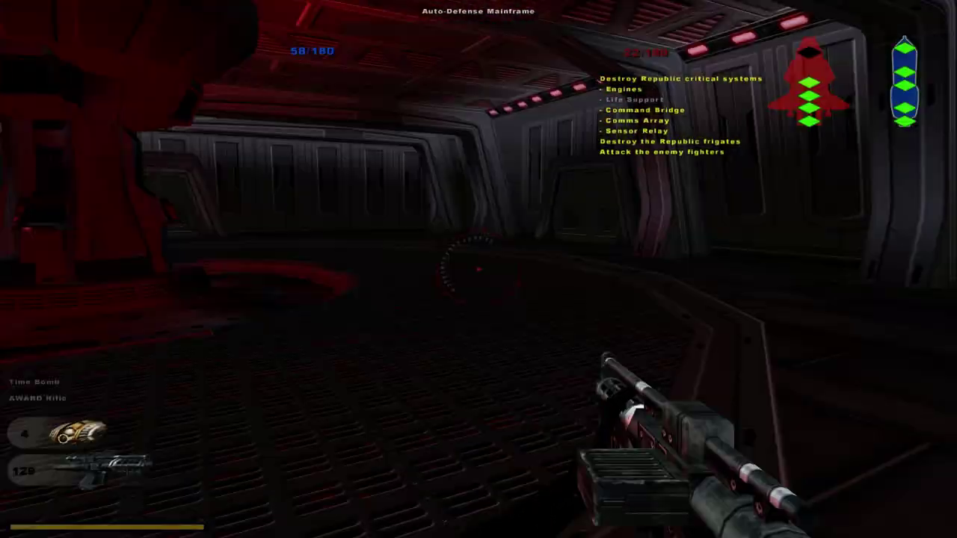
key(w)
key(m)
key(m)
key(w)
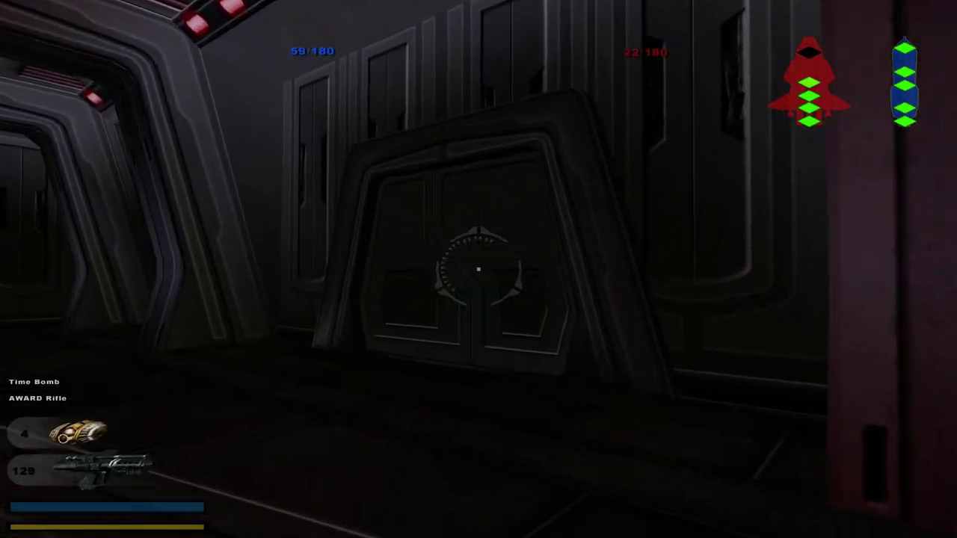
key(w)
key(w)
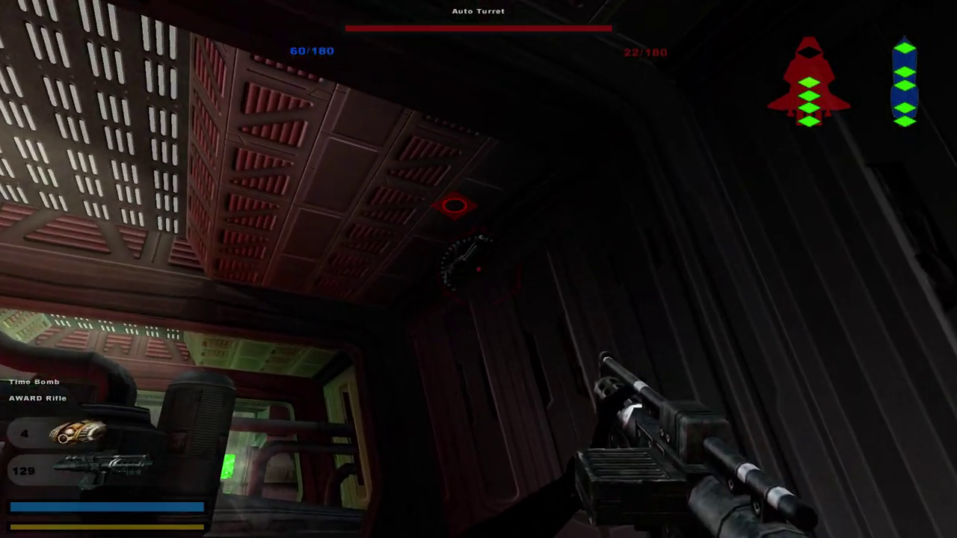
Step: Destroy the first ceiling auto turret and move toward the Engine Cooling Tanks
click(478, 269)
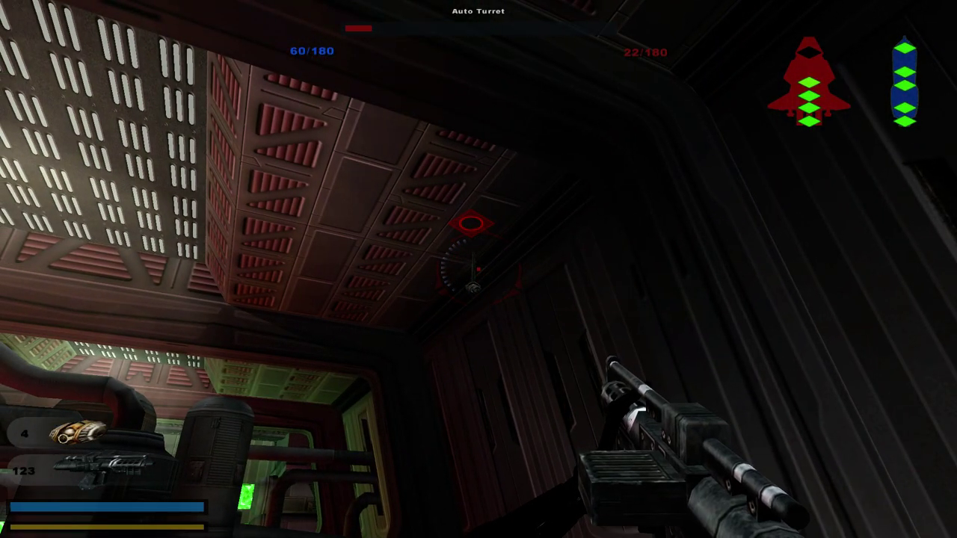
click(478, 269)
drag(479, 269, 478, 449)
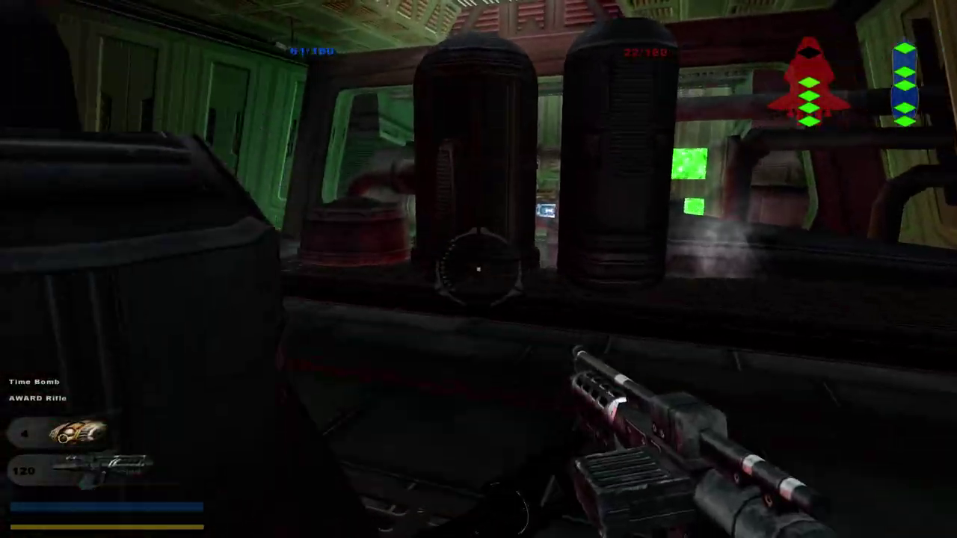
key(w)
key(w)
key(w)
key(w)
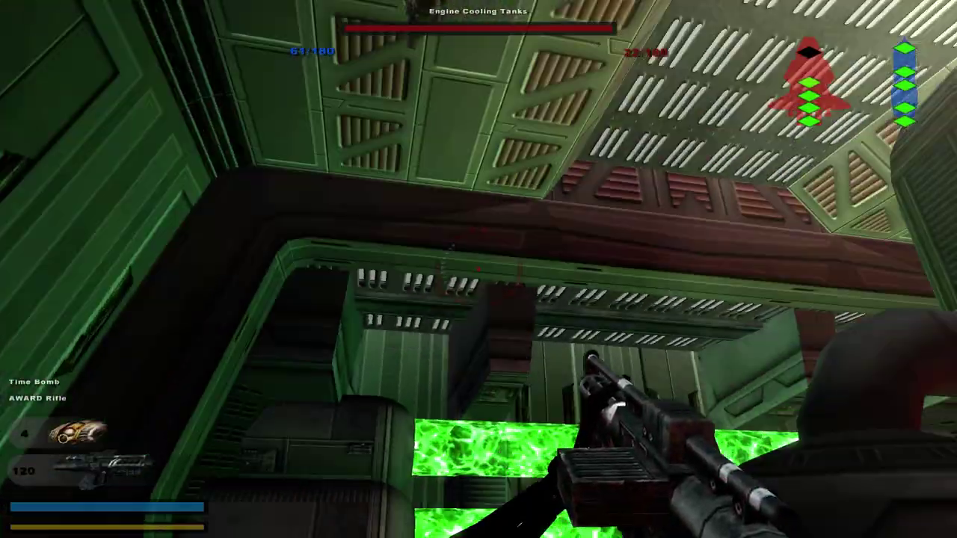
key(w)
key(w)
key(w)
key(w)
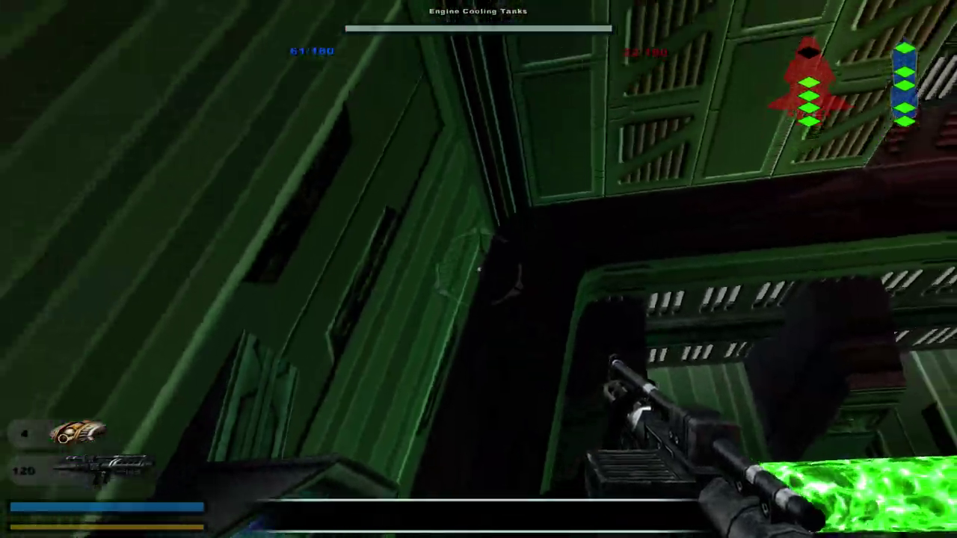
Step: Shoot another ceiling turret, then throw two detonators onto the Engine Cooling Tanks
drag(478, 269, 478, 149)
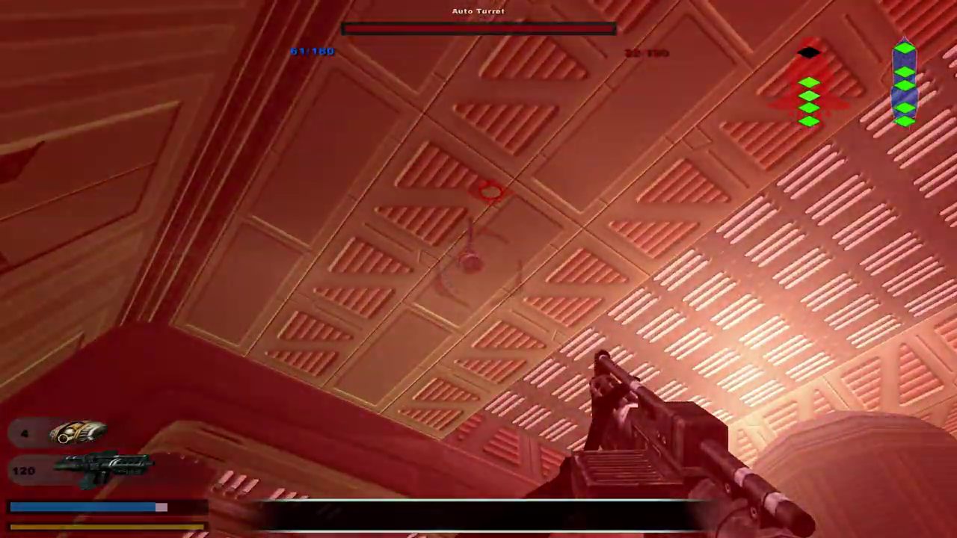
click(478, 269)
drag(478, 269, 478, 388)
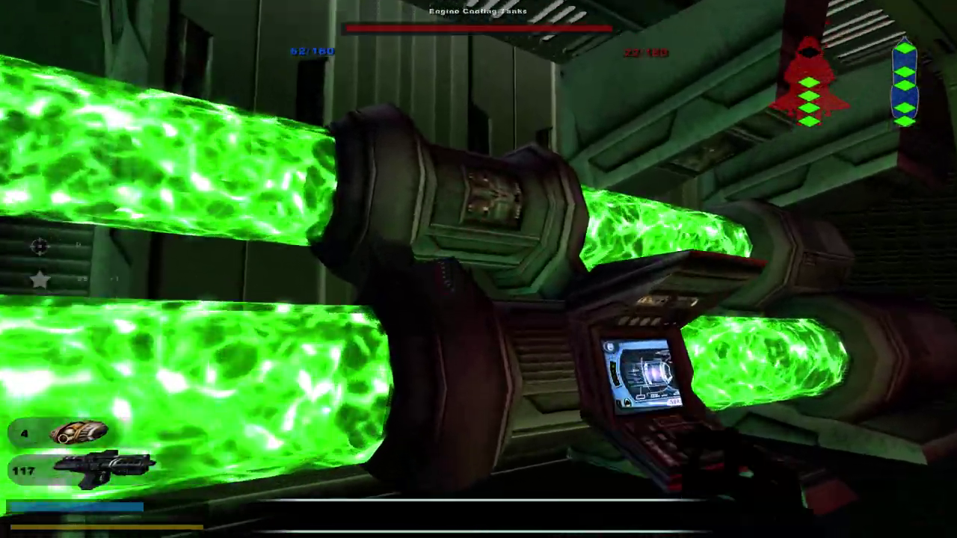
right_click(478, 269)
key(s)
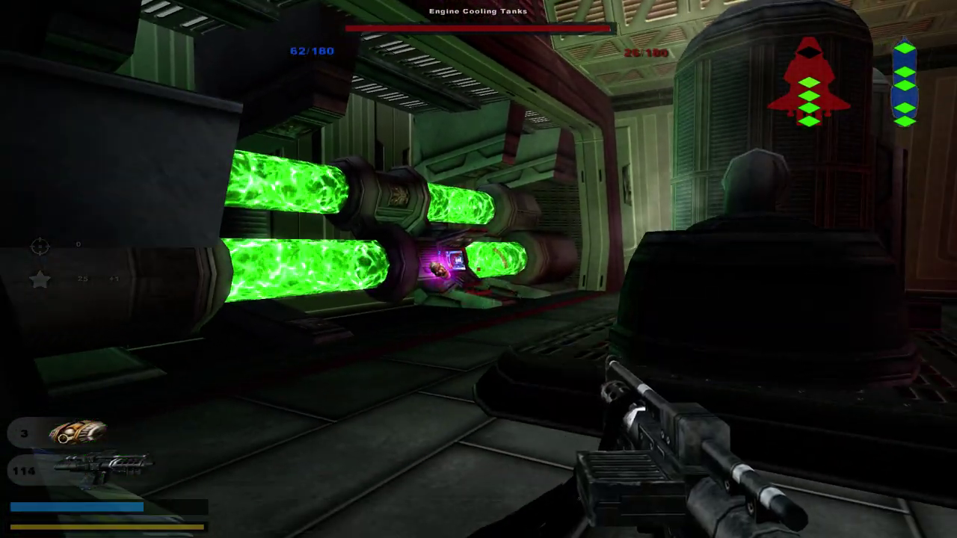
click(479, 269)
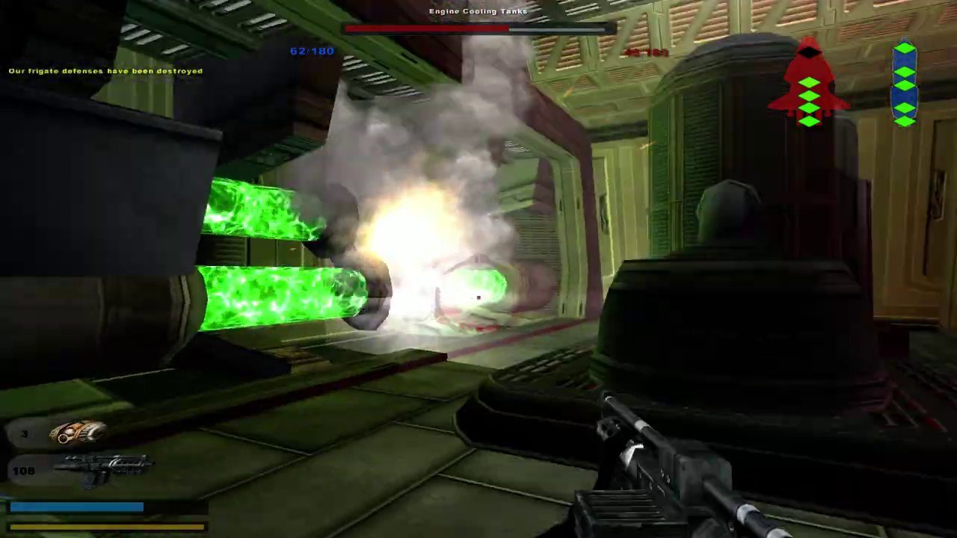
key(w)
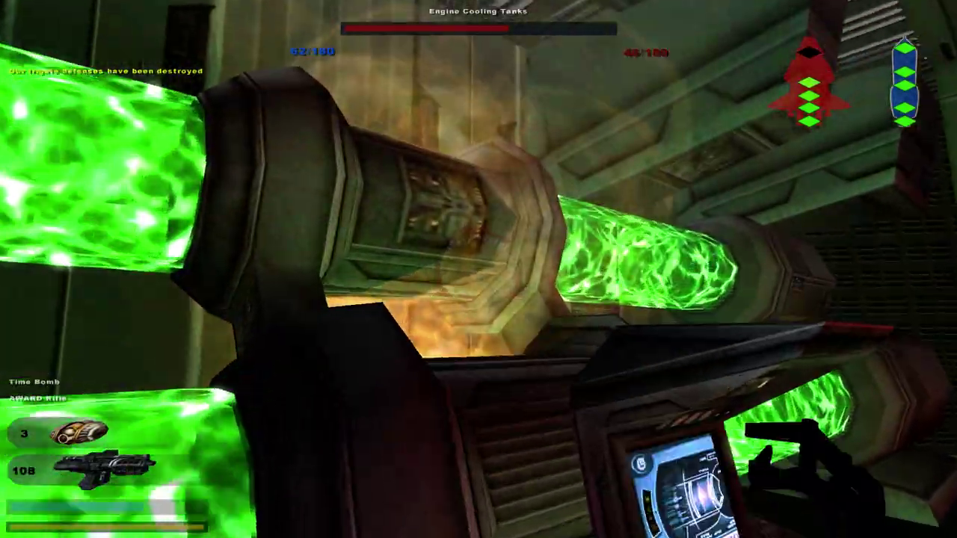
right_click(479, 269)
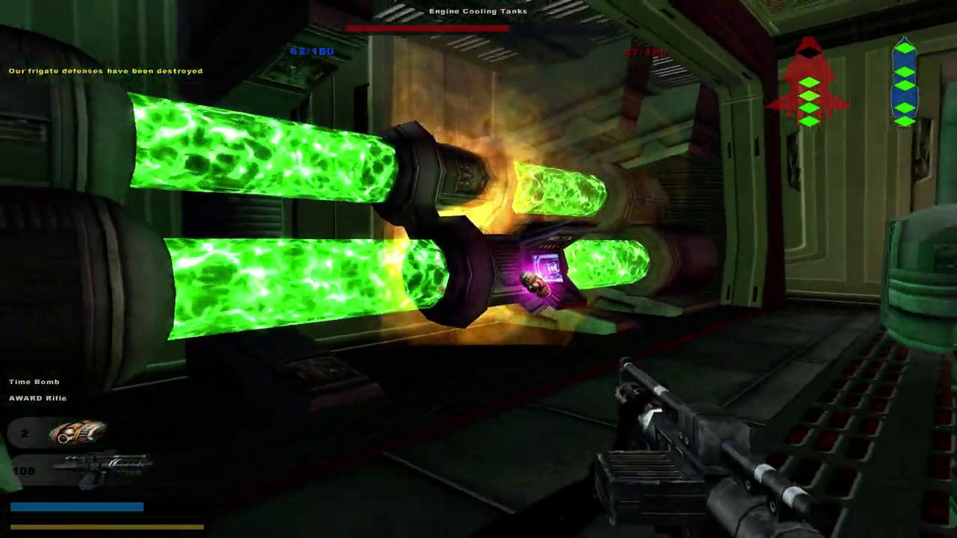